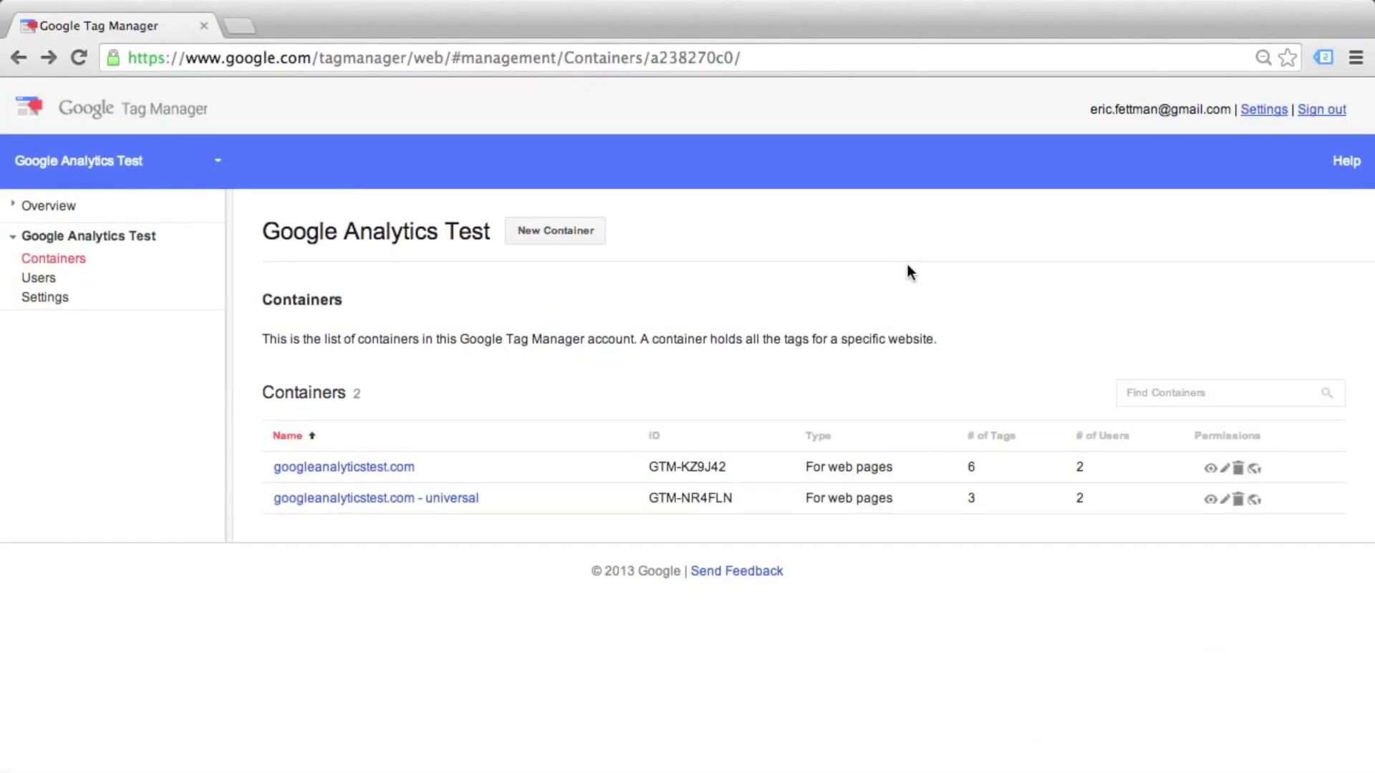
Create a new container named mysite.com for web pages and save it
left_click(557, 230)
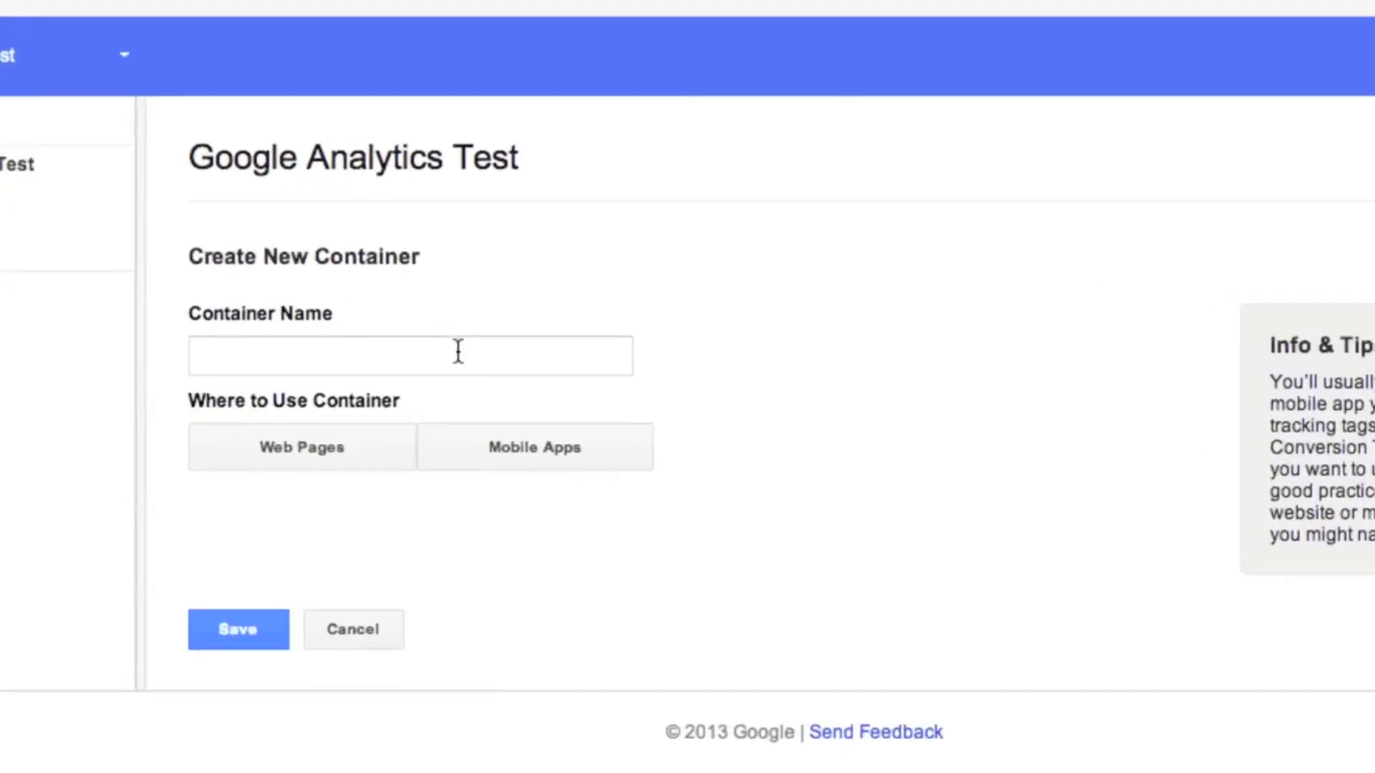
left_click(448, 368)
type("my")
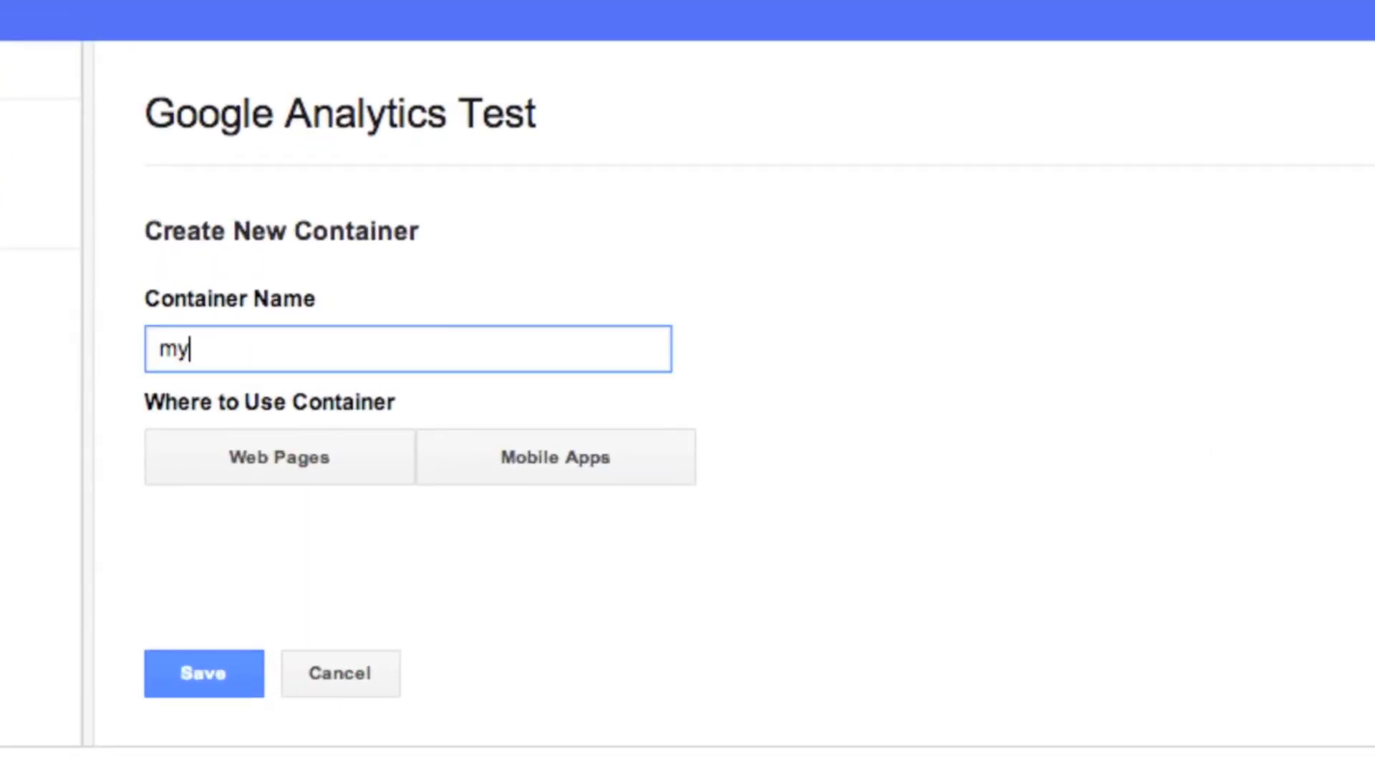
type("site.com")
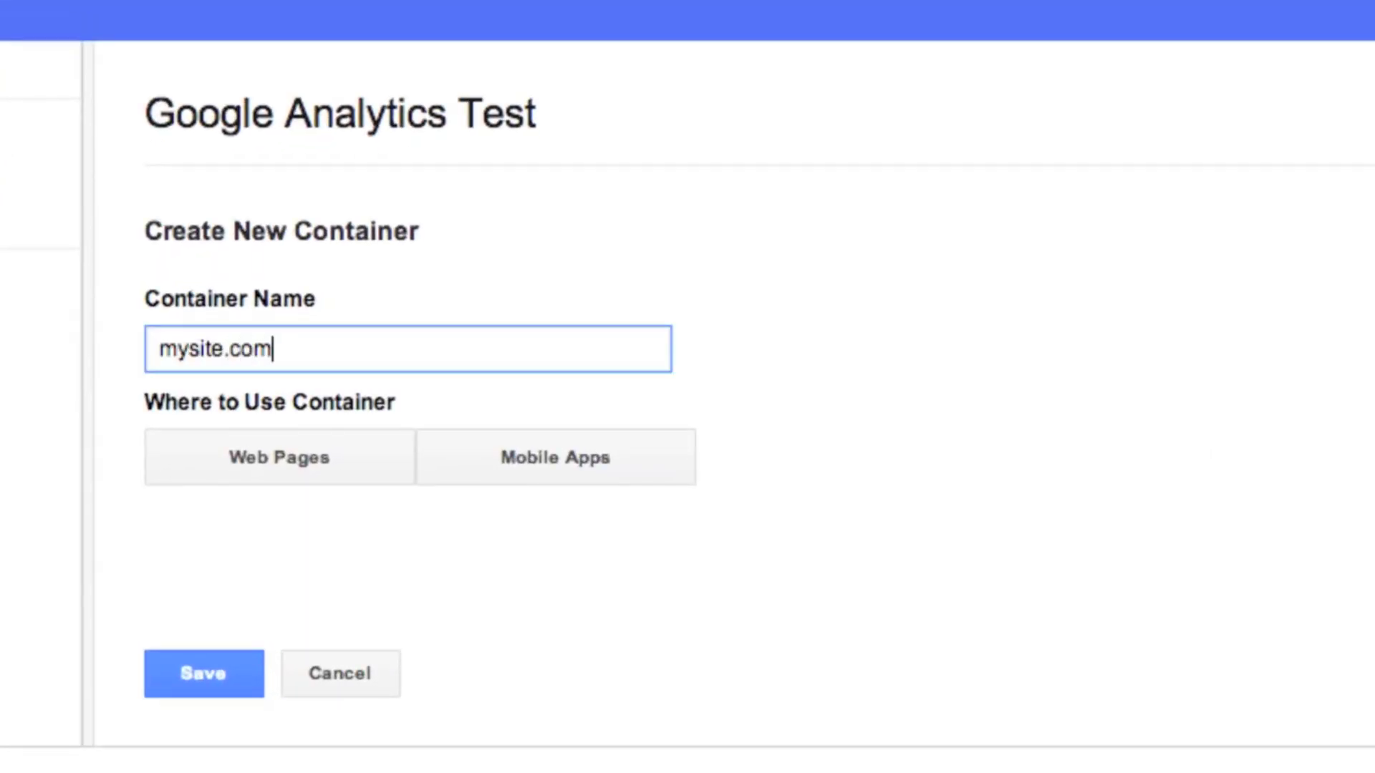
left_click(292, 469)
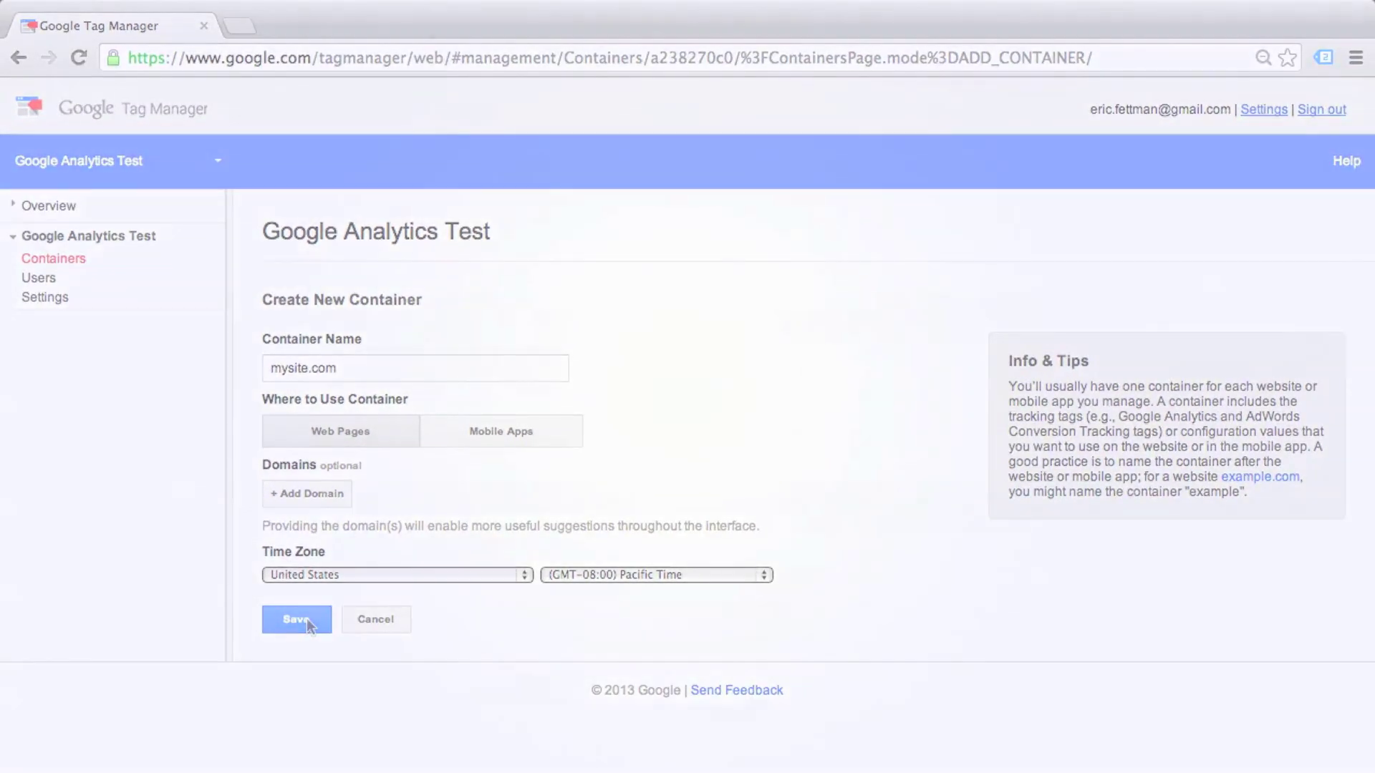
left_click(297, 619)
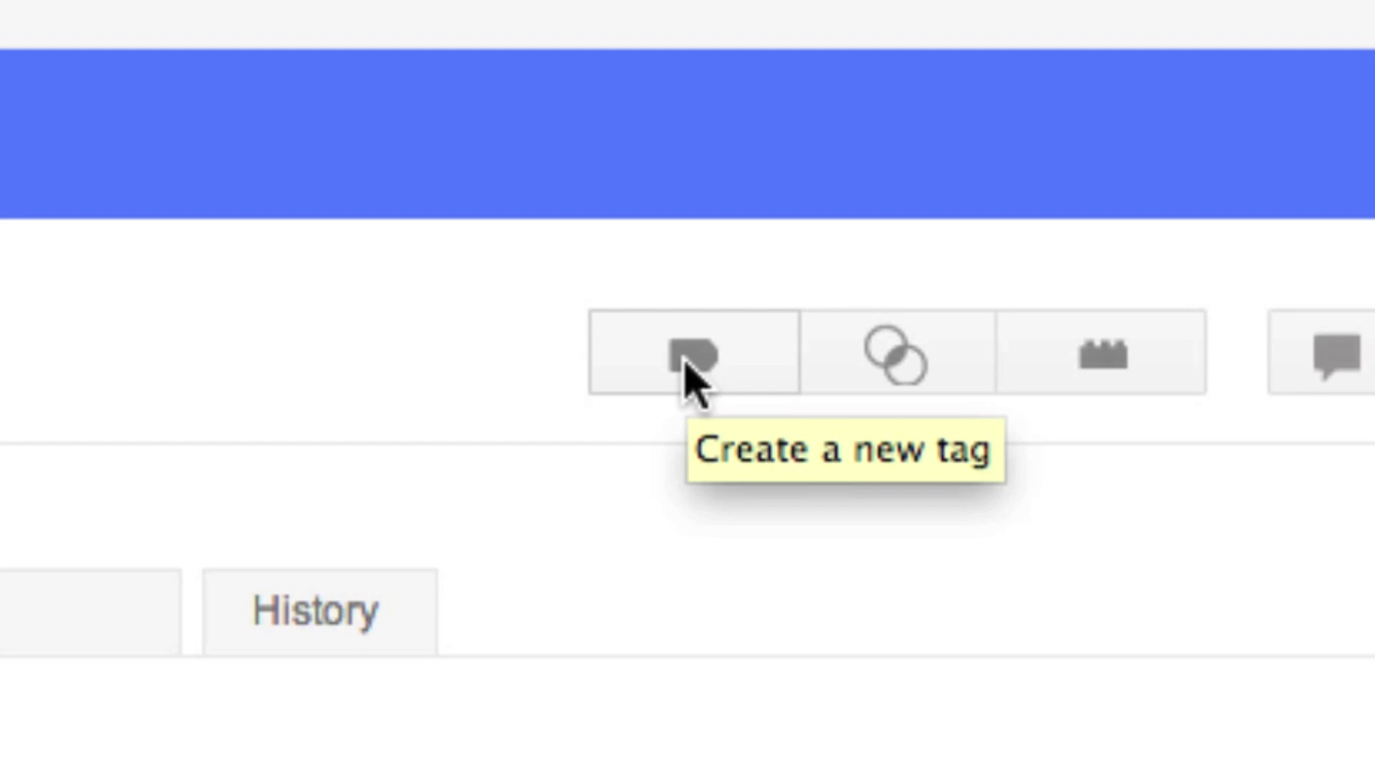
Start a new tag named Google Analytics Page Tracker with the tag type Universal Analytics (beta)
left_click(689, 354)
left_click(329, 291)
type("Google Analyitc")
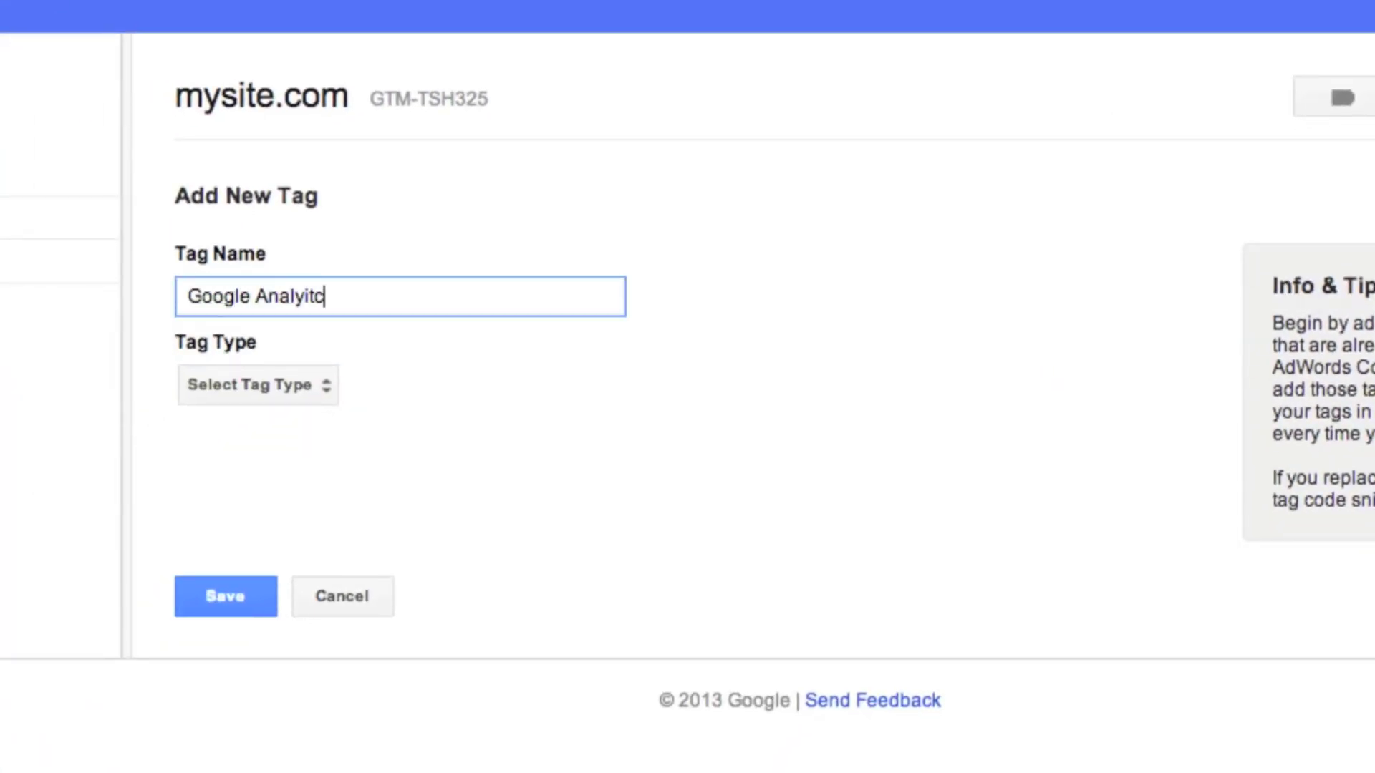
key("BackSpace")
key("BackSpace")
key("BackSpace")
type("tics Page Trac")
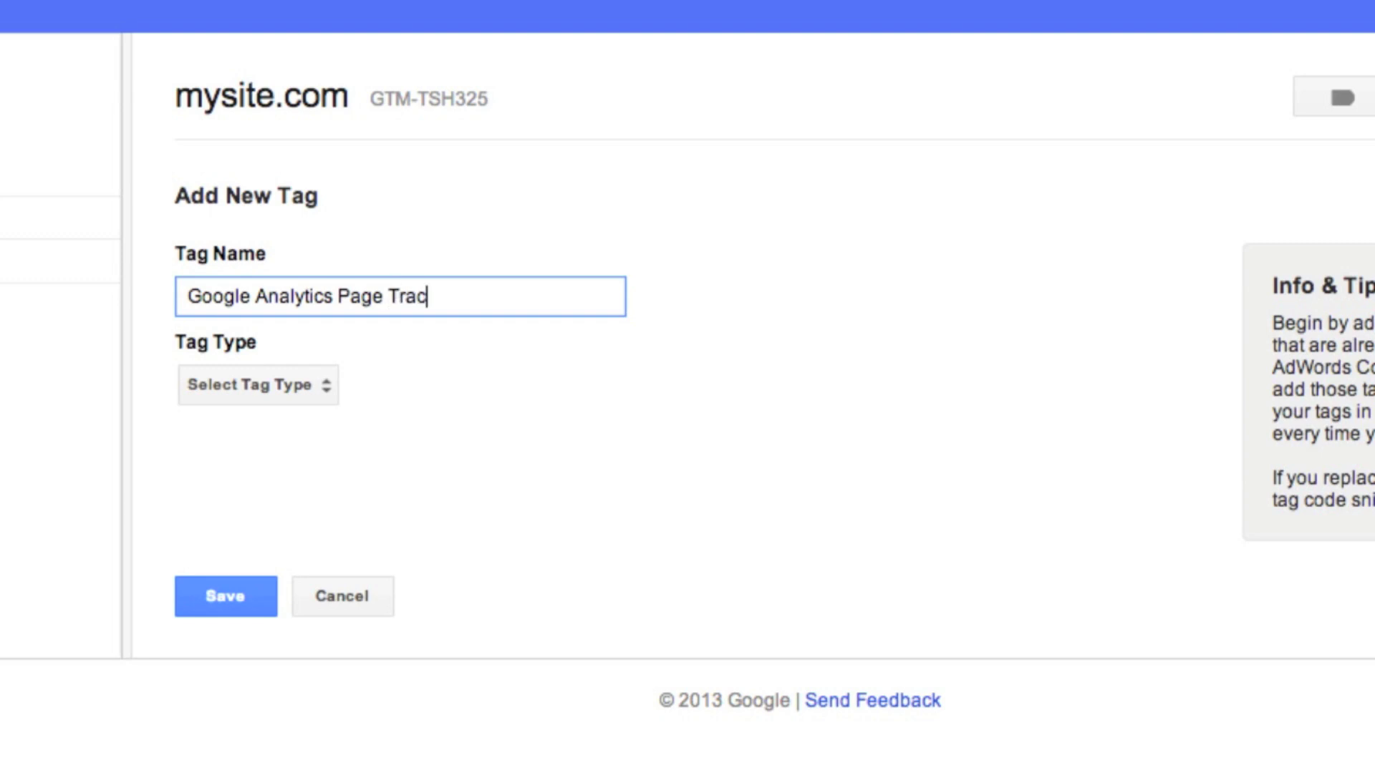
type("ker")
left_click(312, 385)
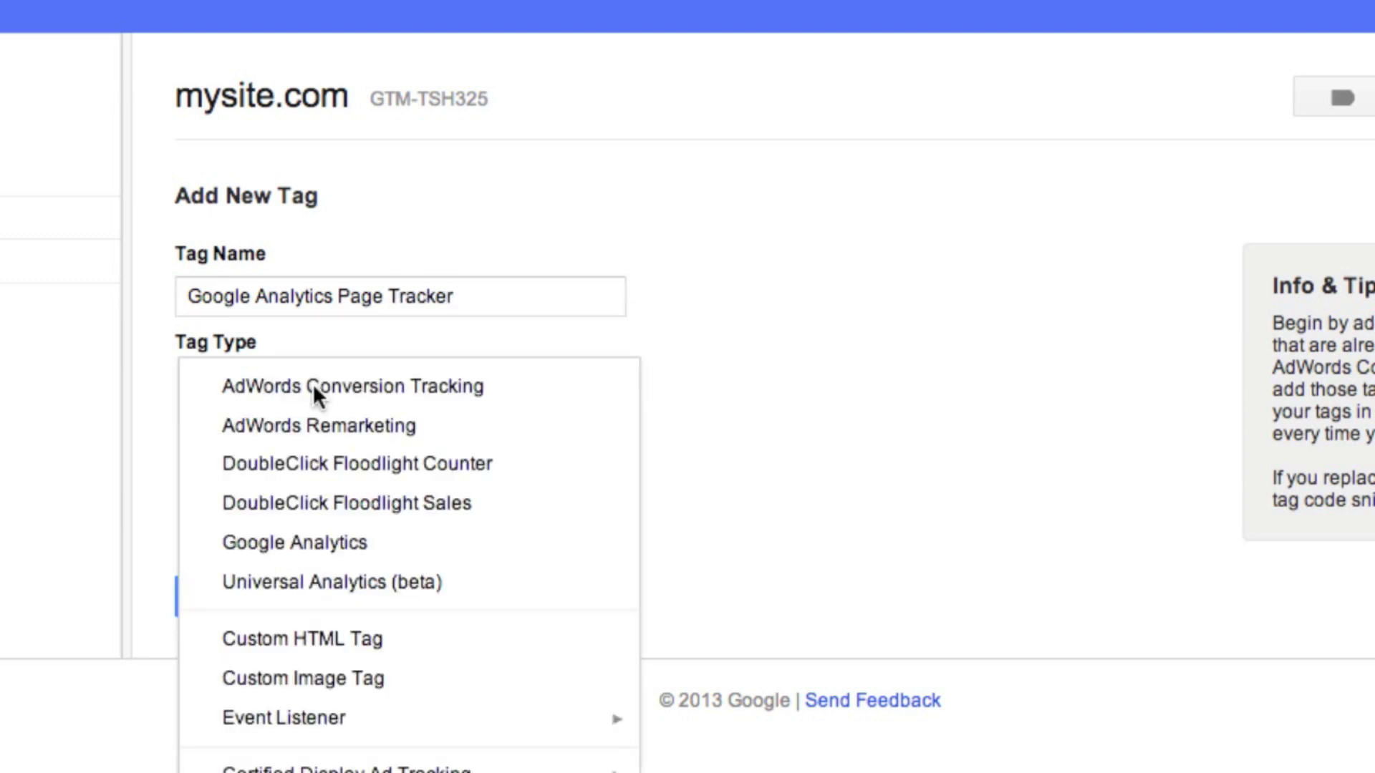
left_click(315, 588)
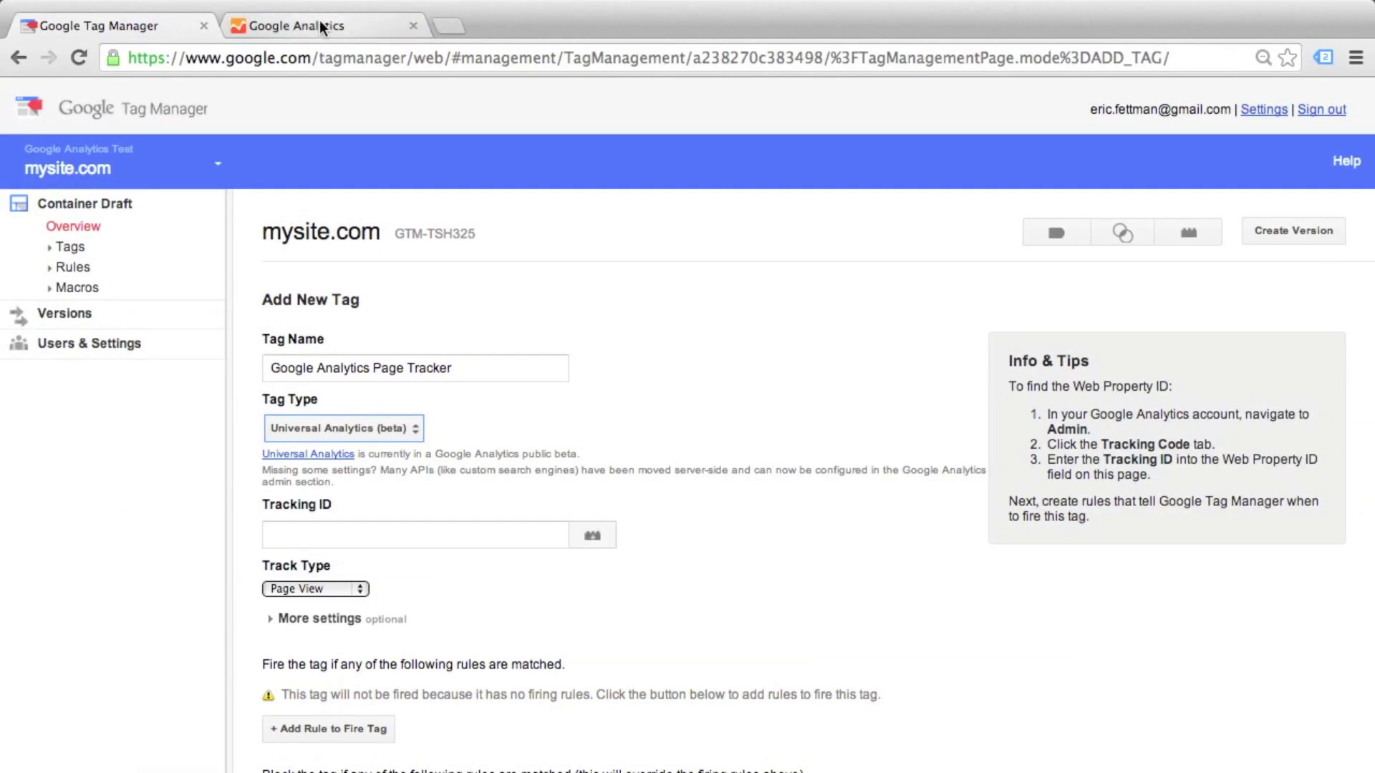
Copy the UA Test property's tracking ID from its tracking code page in Google Analytics into the new tag's Tracking ID in Google Tag Manager
left_click(319, 23)
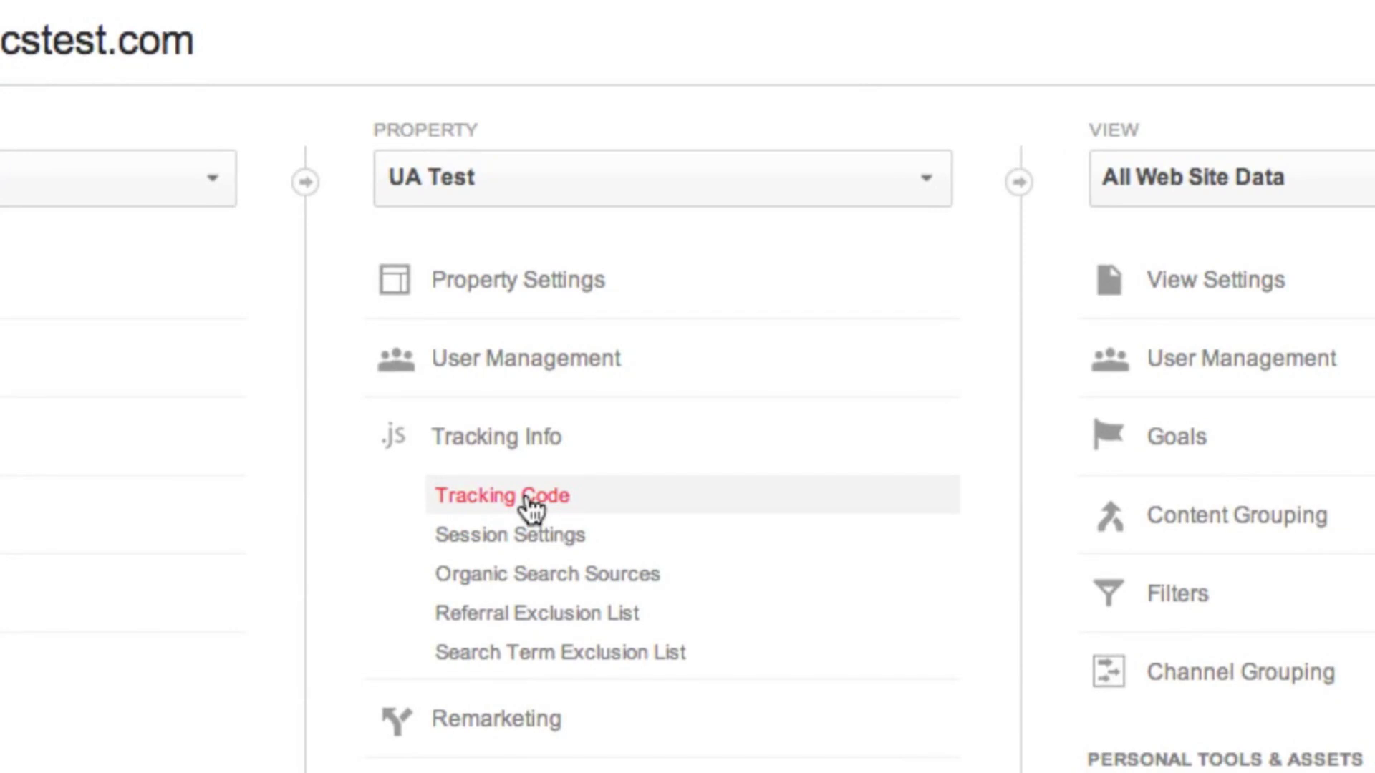
left_click(531, 506)
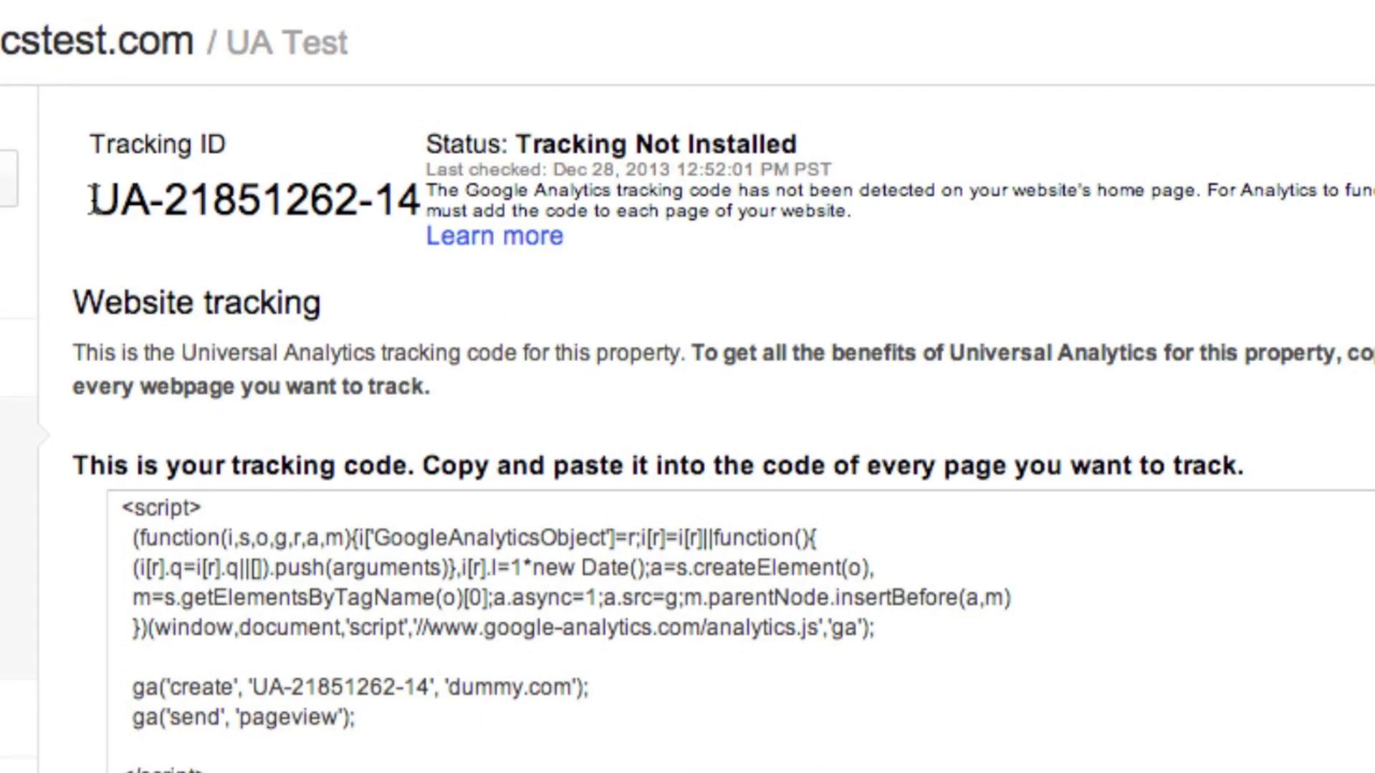
left_click_drag(94, 199, 415, 203)
key("ctrl+c")
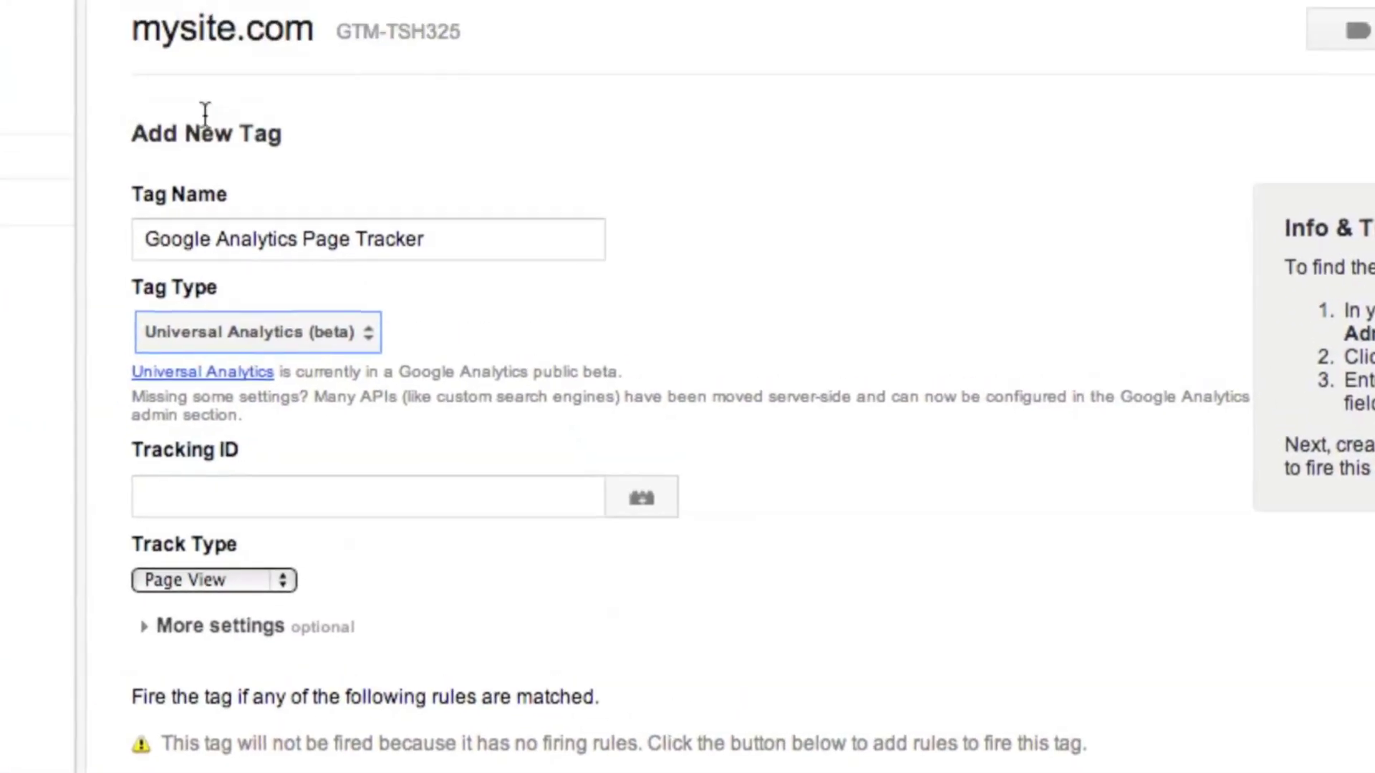
left_click(337, 552)
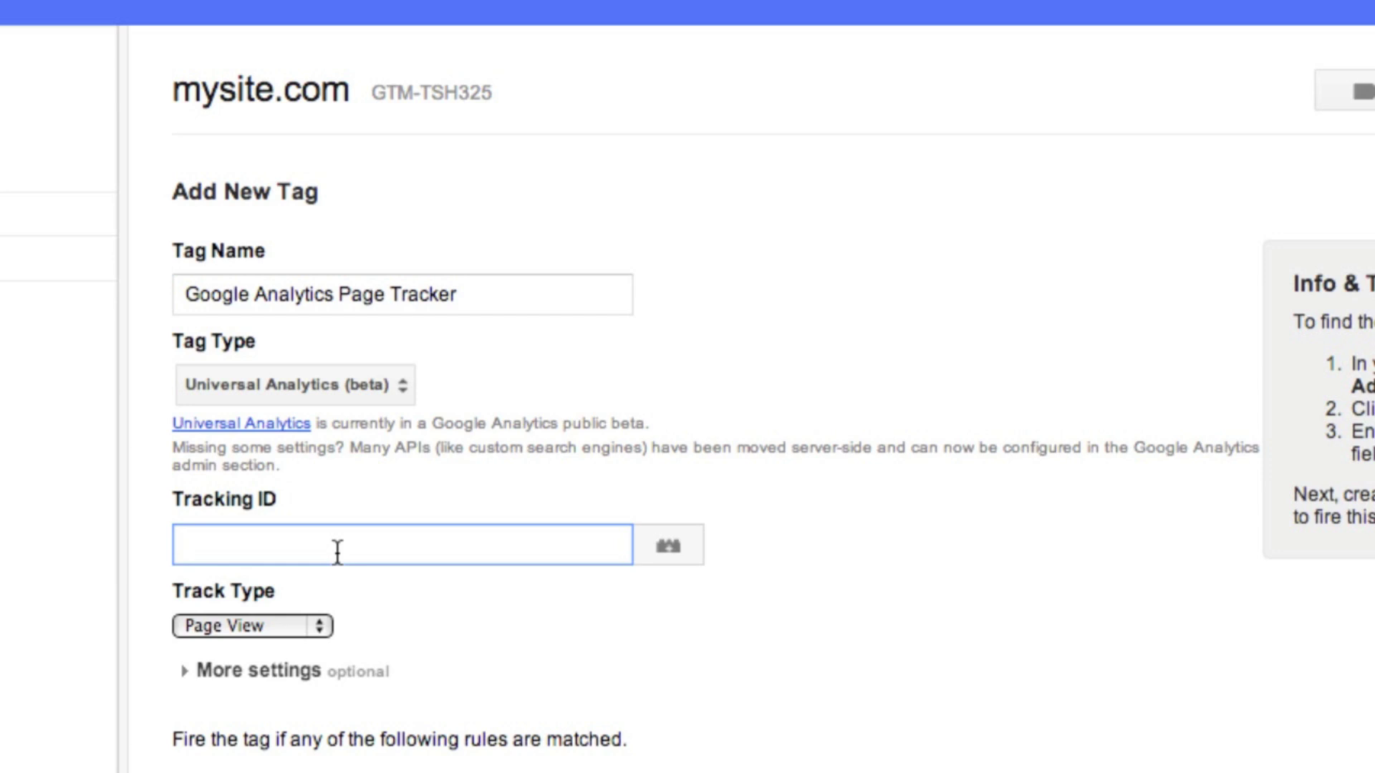
key("ctrl+v")
Add the existing All pages rule as the page tracker tag's firing rule and save the tag
left_click(246, 704)
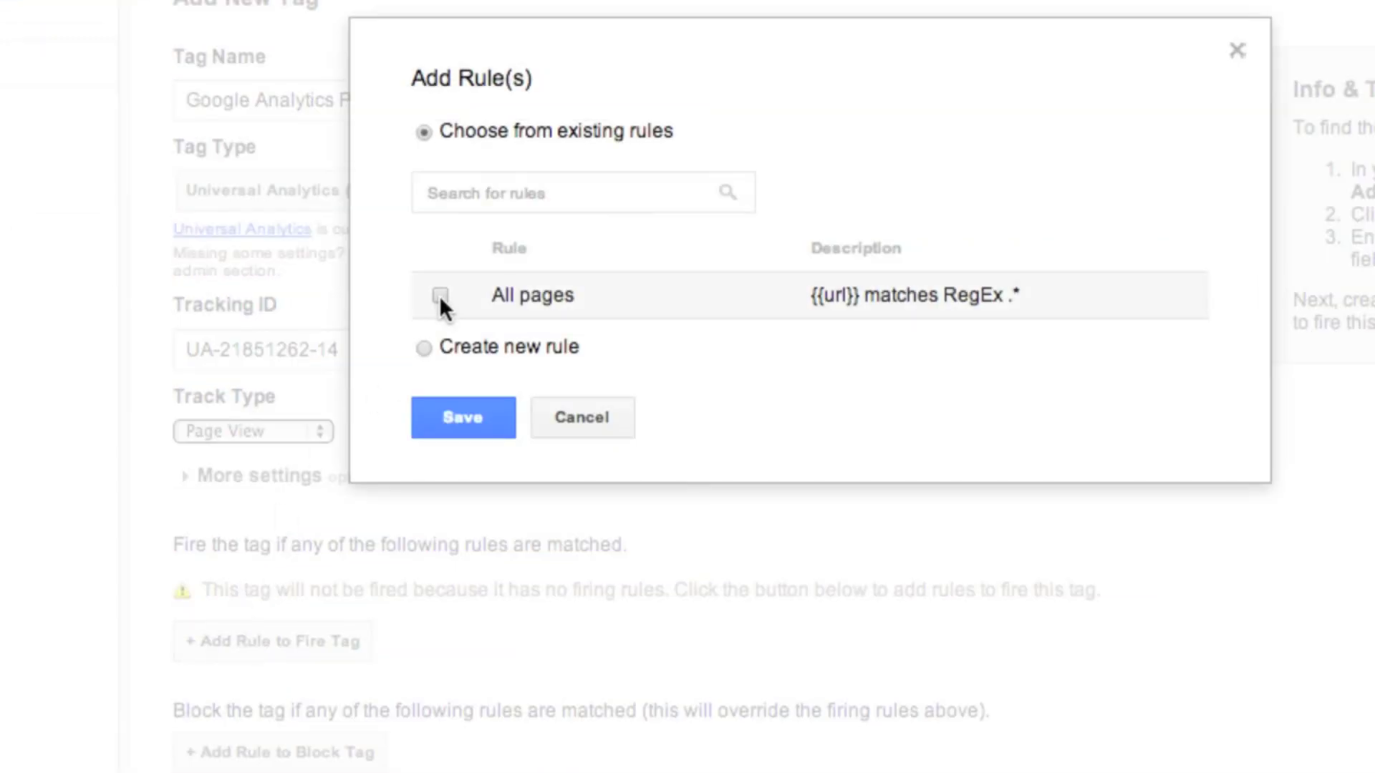
left_click(469, 431)
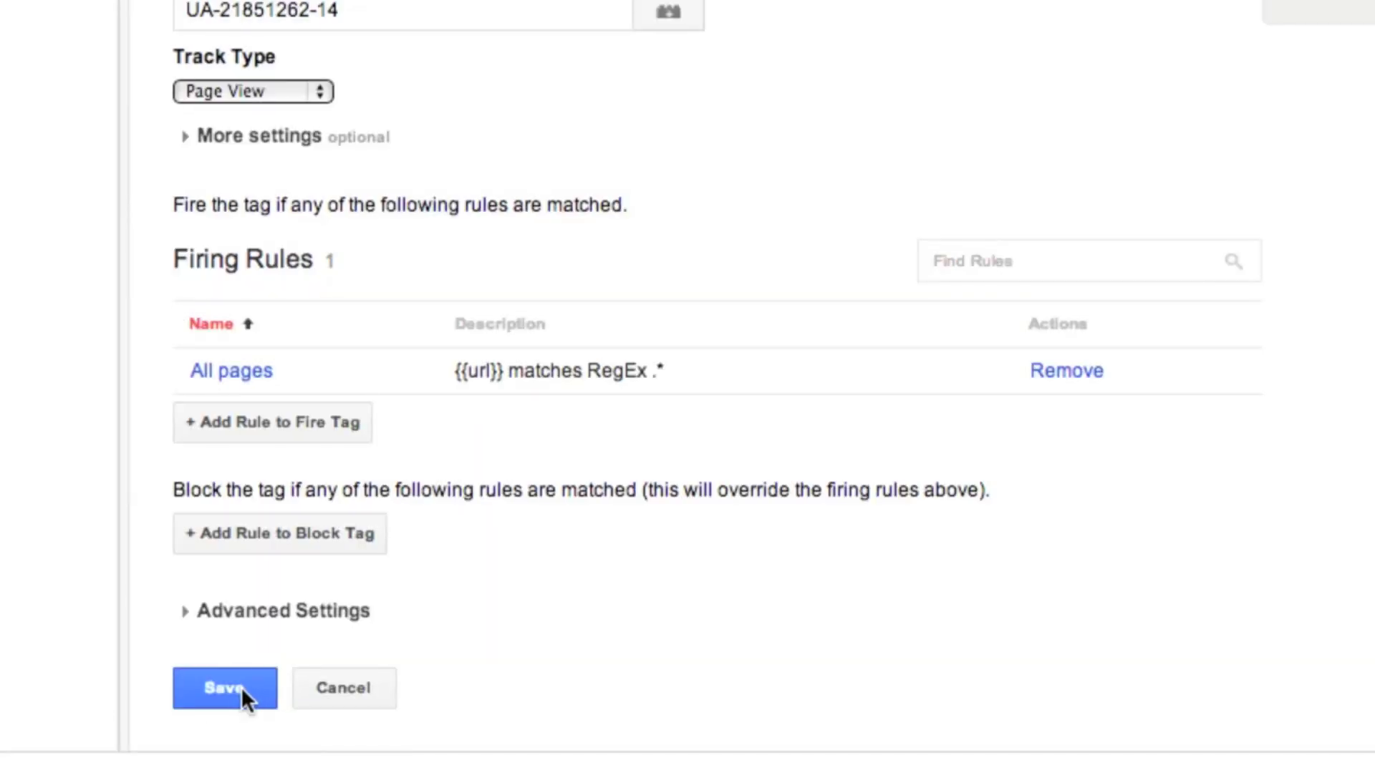
left_click(240, 686)
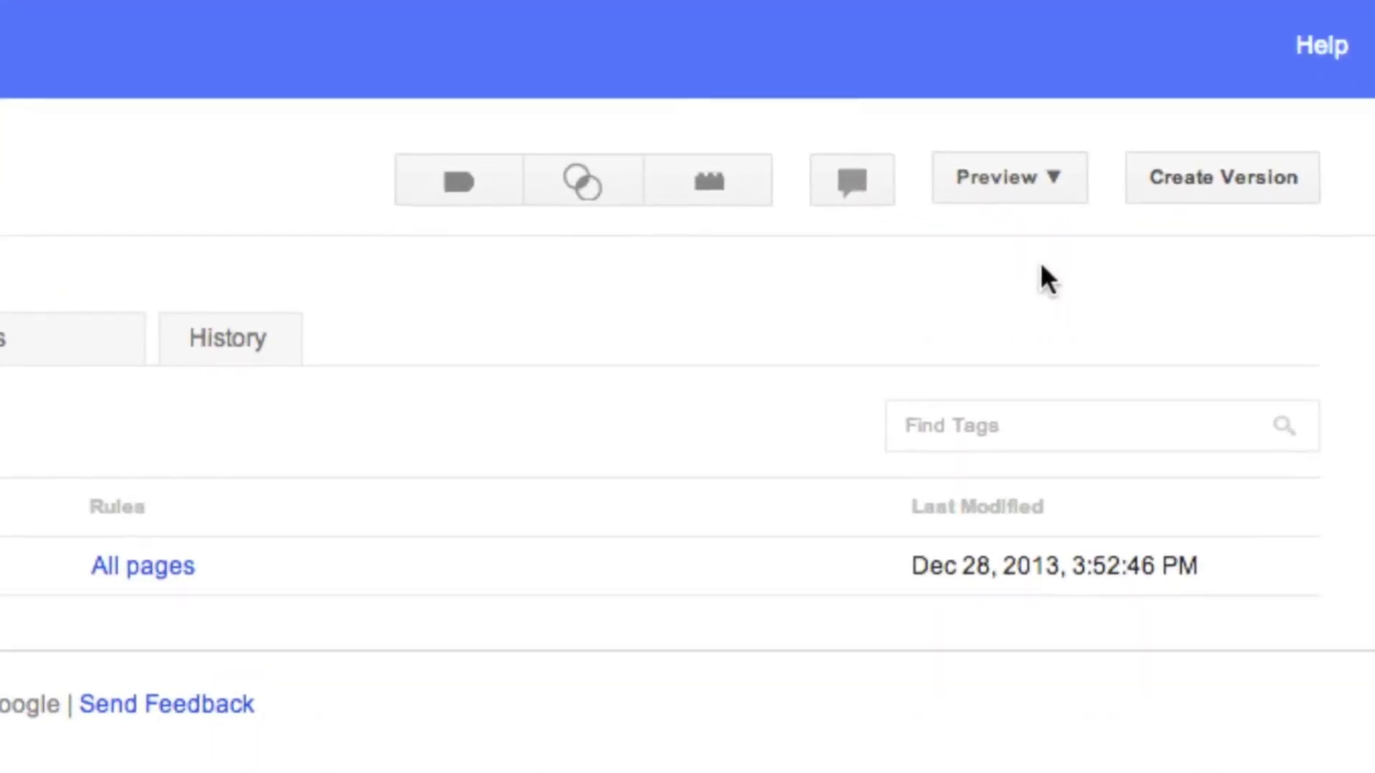
Create a version of the mysite.com container draft
left_click(1181, 175)
left_click(1245, 180)
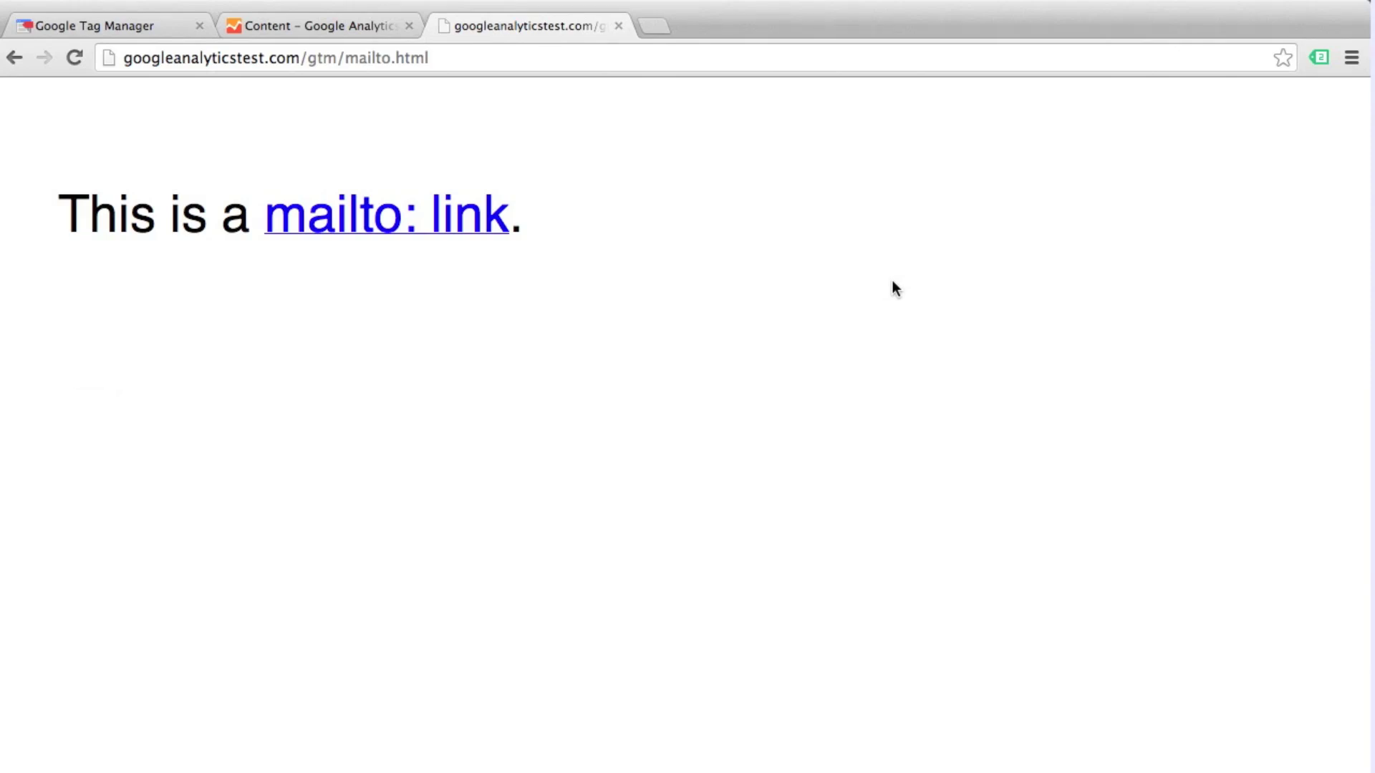
Check the Content report in Google Analytics and follow the mailto link on the test page
left_click(345, 27)
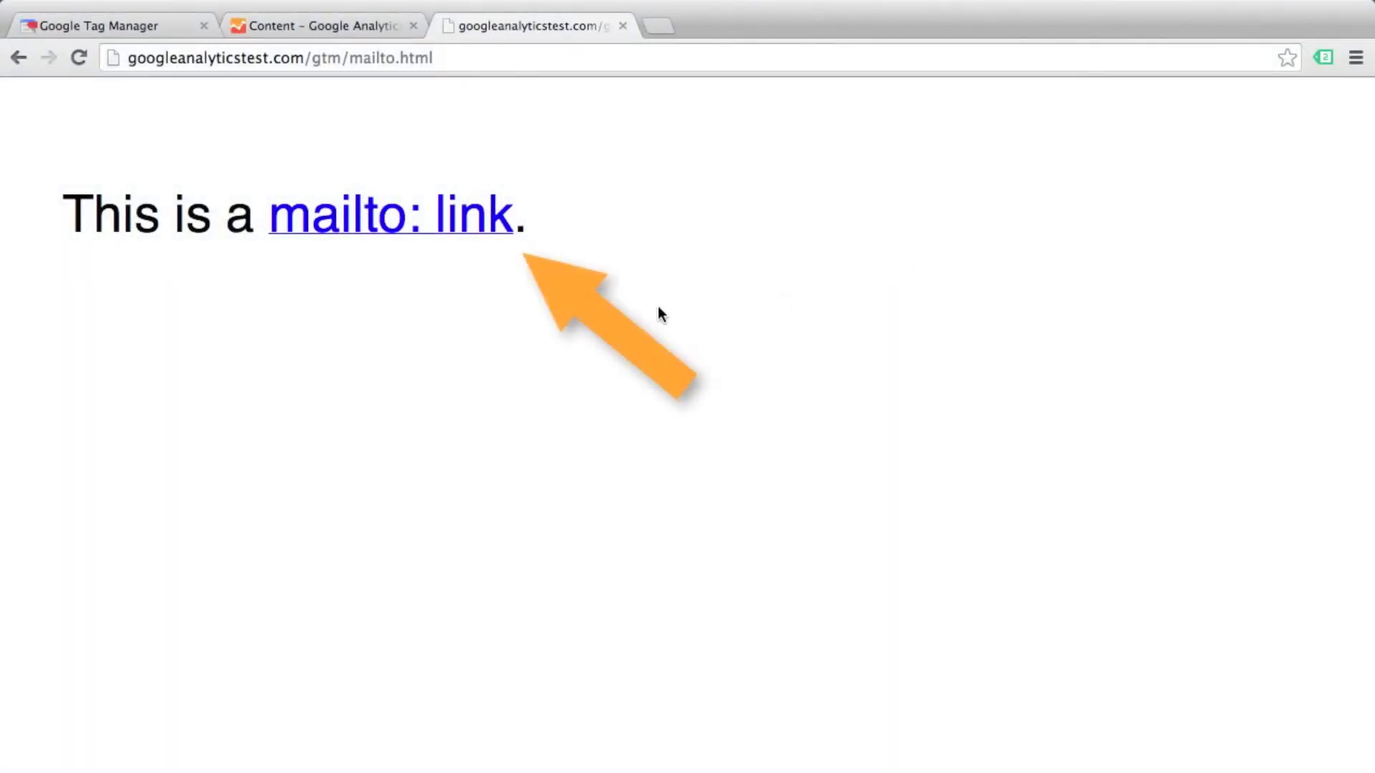
left_click(418, 219)
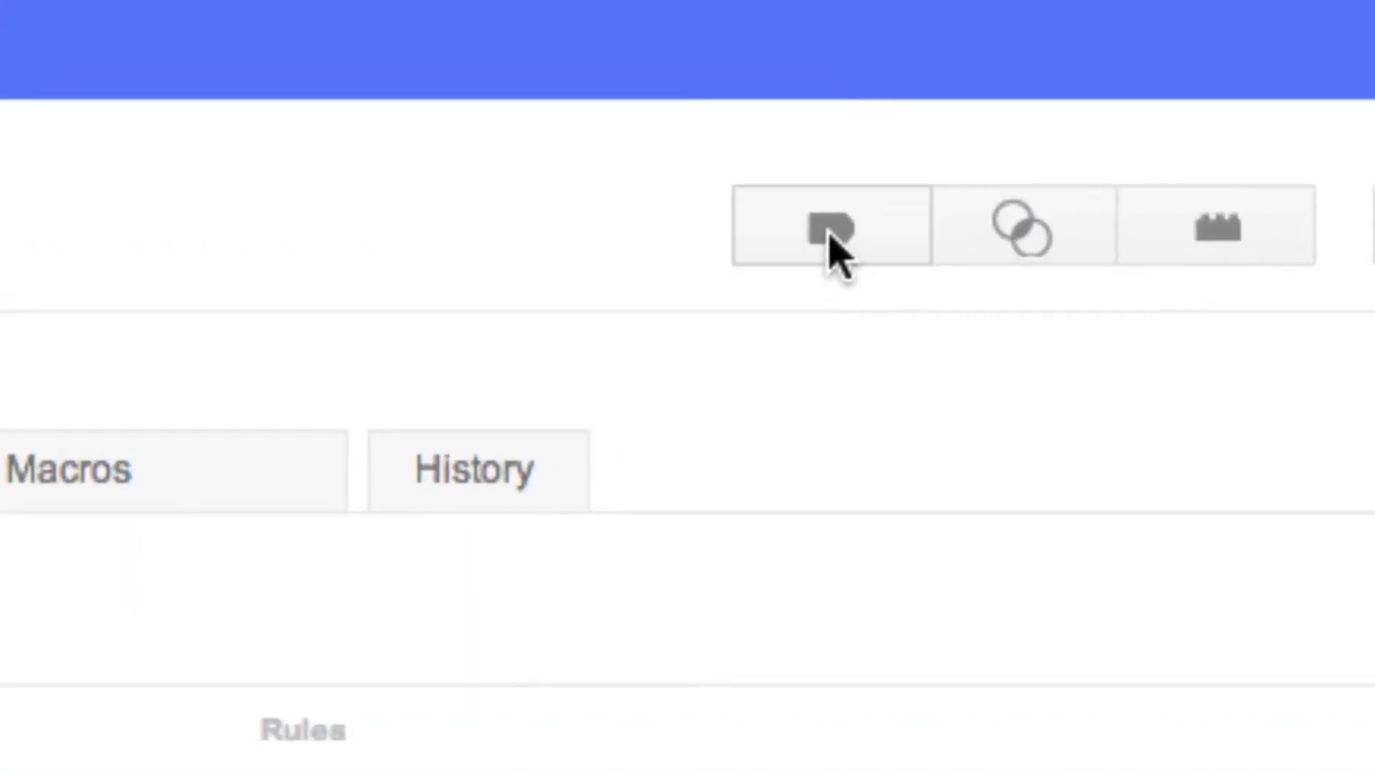
Create a tag named Link Click Listener with the Link Click Listener event type, firing on the All pages rule
left_click(834, 237)
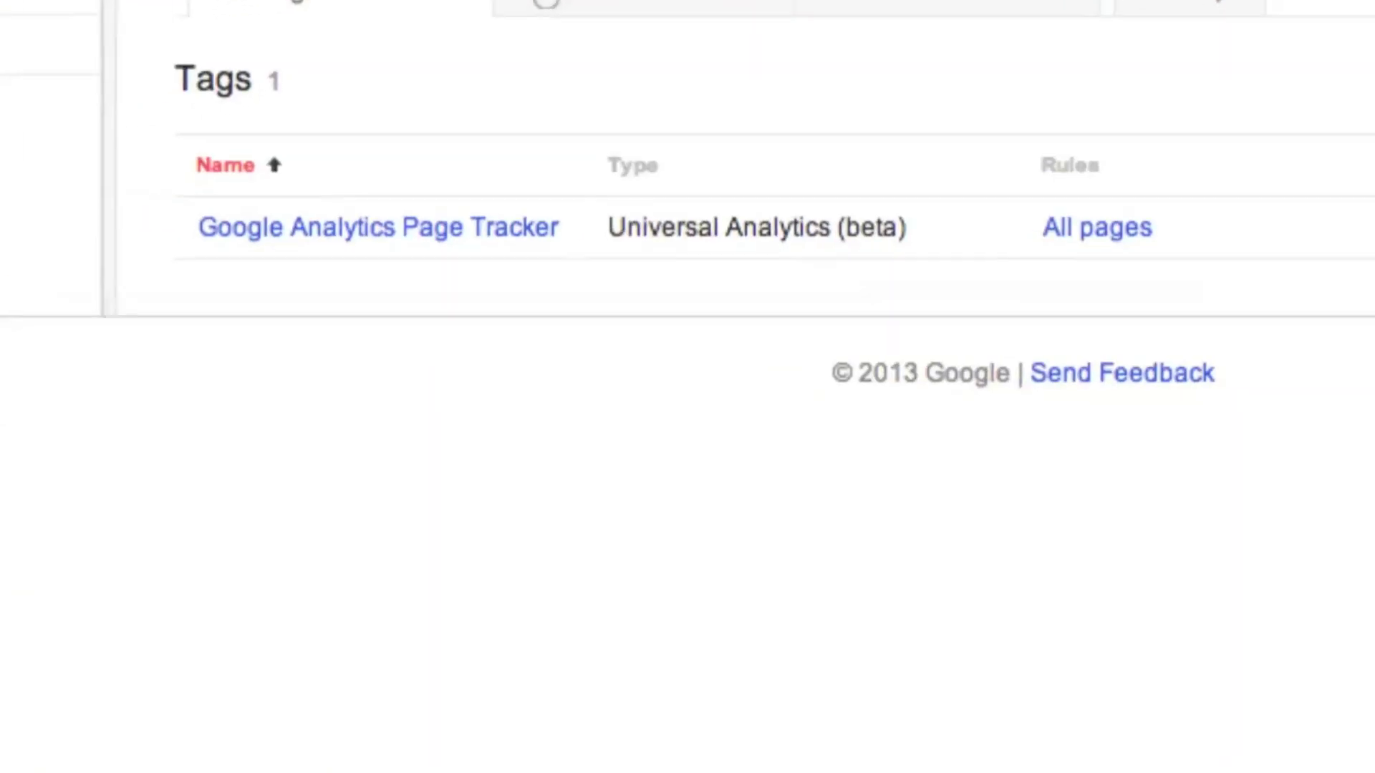
left_click(514, 98)
type("Link Click Liste")
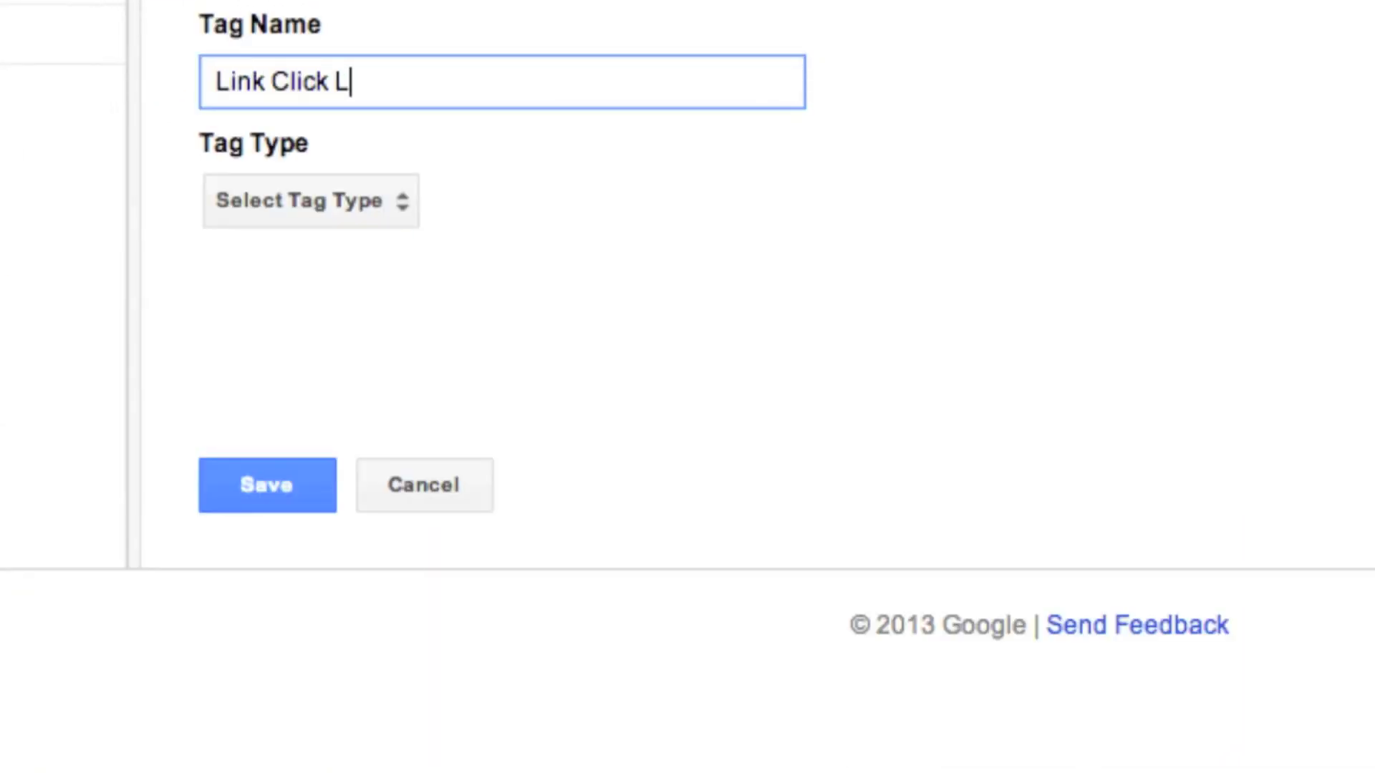
type("ner")
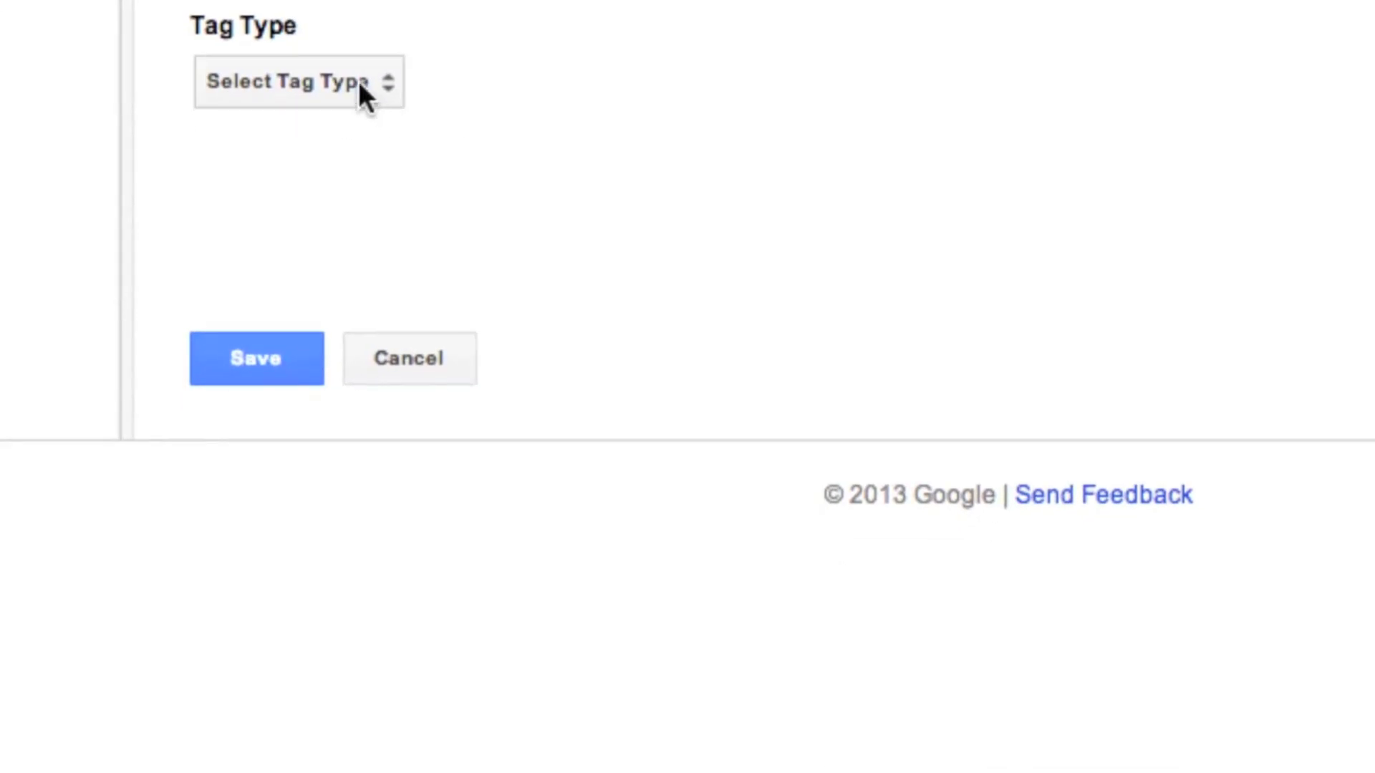
left_click(367, 199)
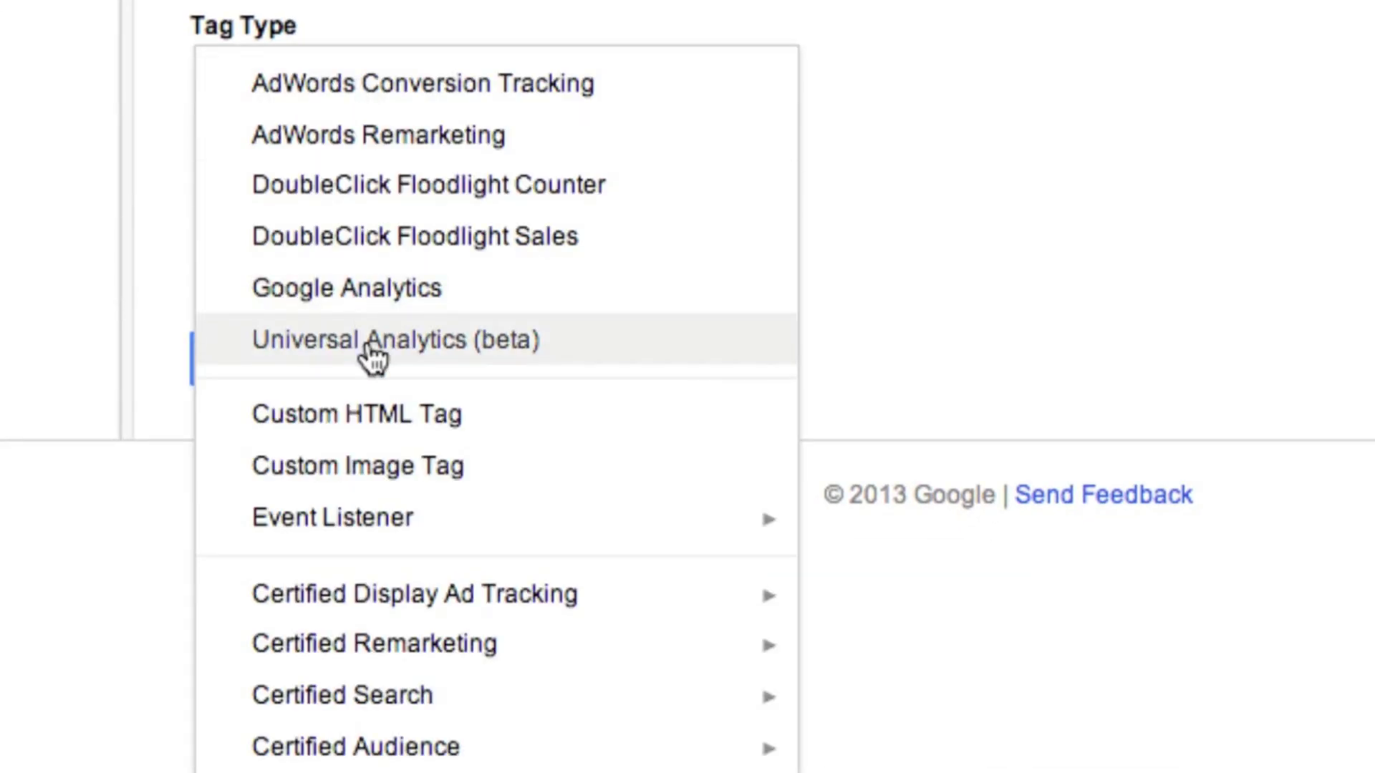
mouse_move(371, 533)
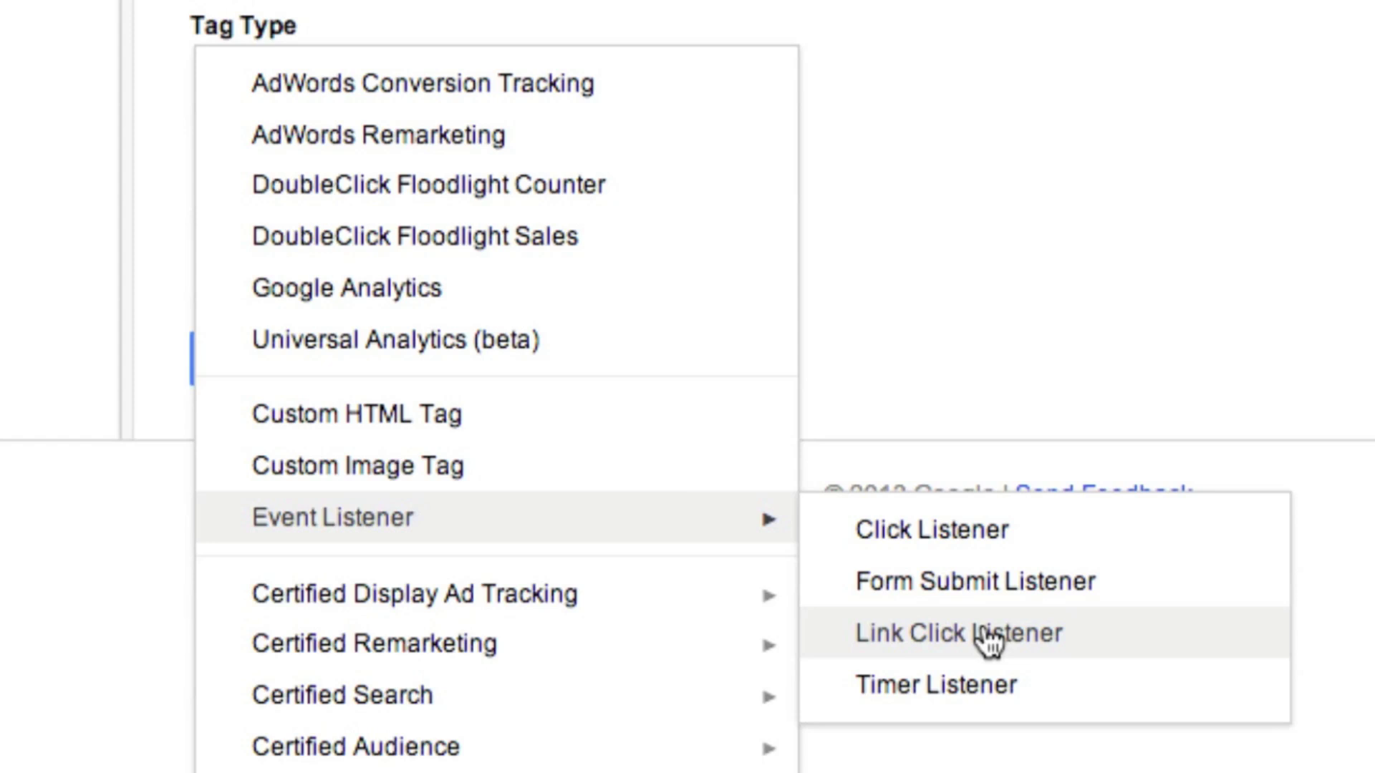
left_click(990, 643)
left_click(121, 709)
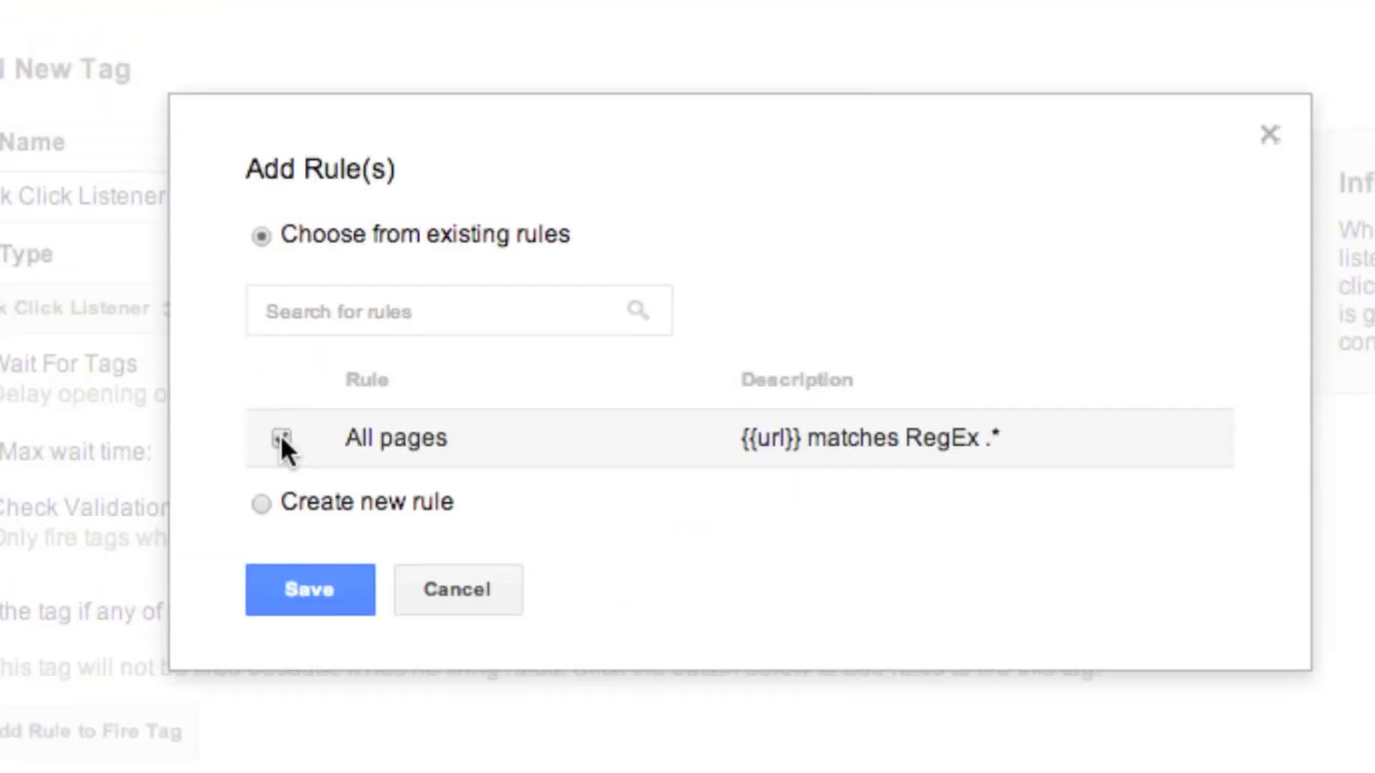
left_click(282, 438)
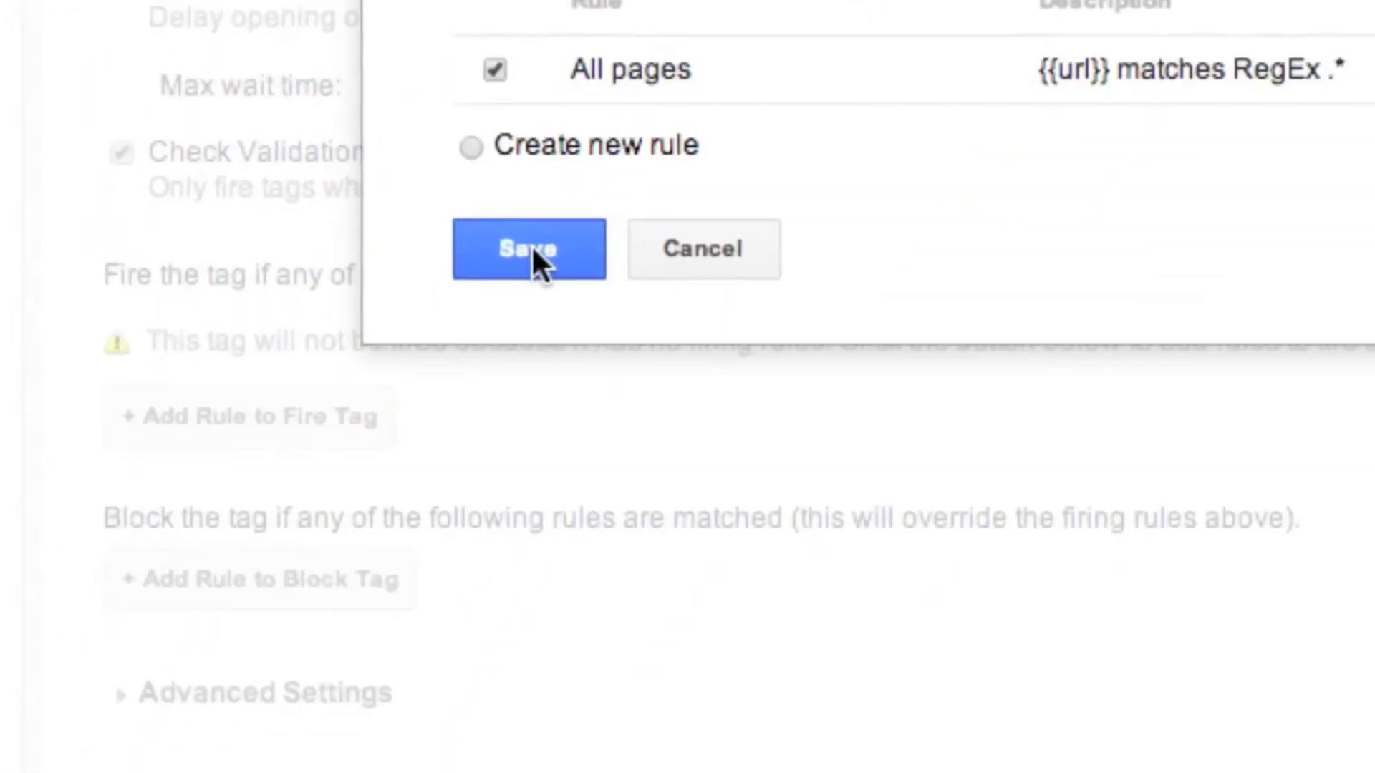
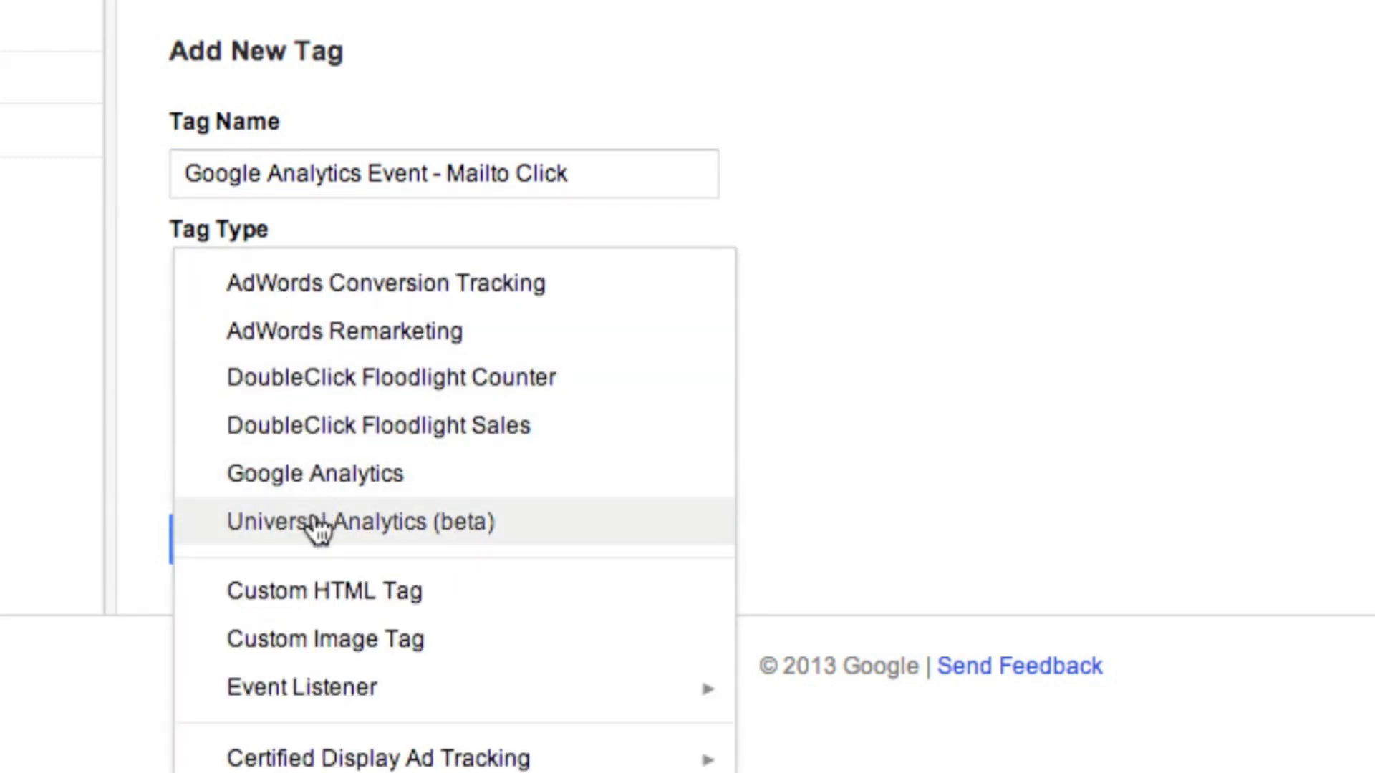
Set the Google Analytics Event - Mailto Click tag to Universal Analytics (beta), enter the property's tracking ID, and choose the Event track type
left_click(317, 524)
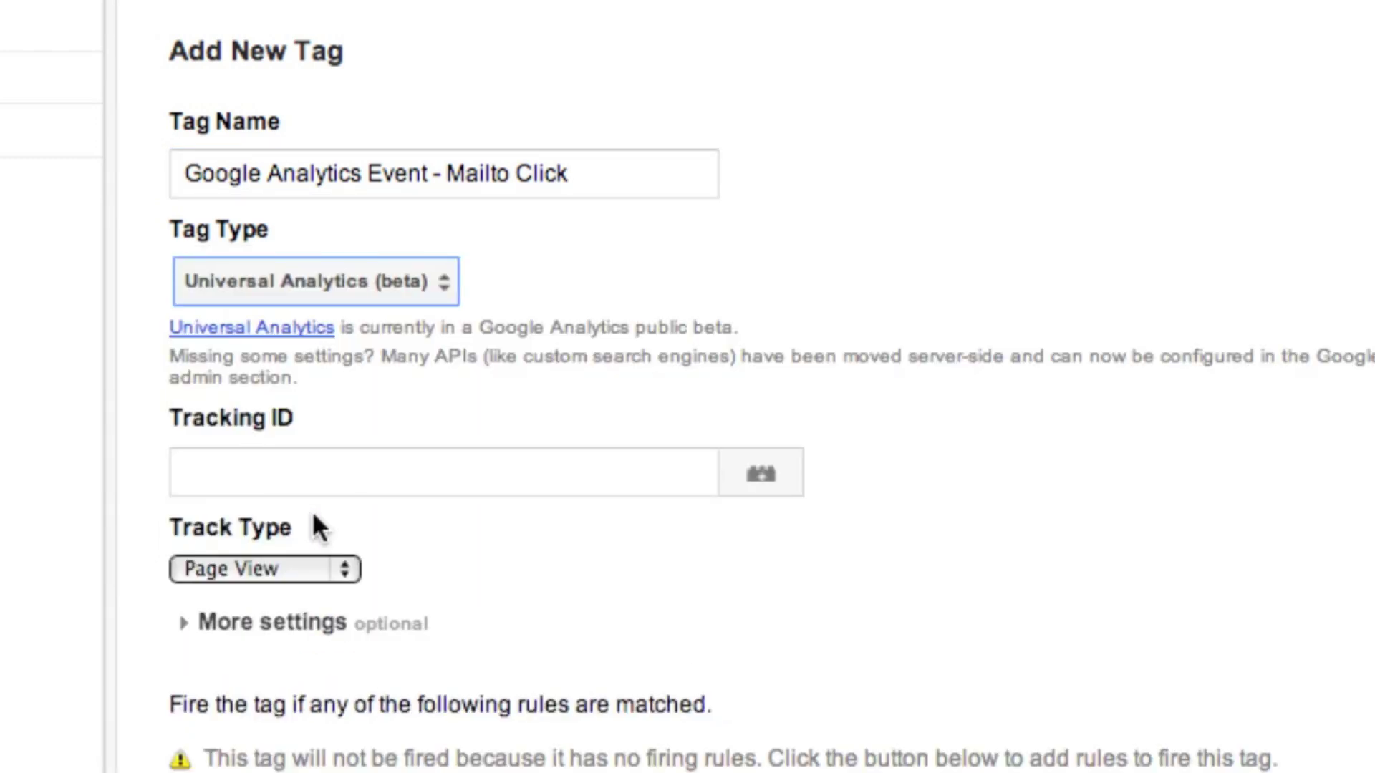
left_click(292, 470)
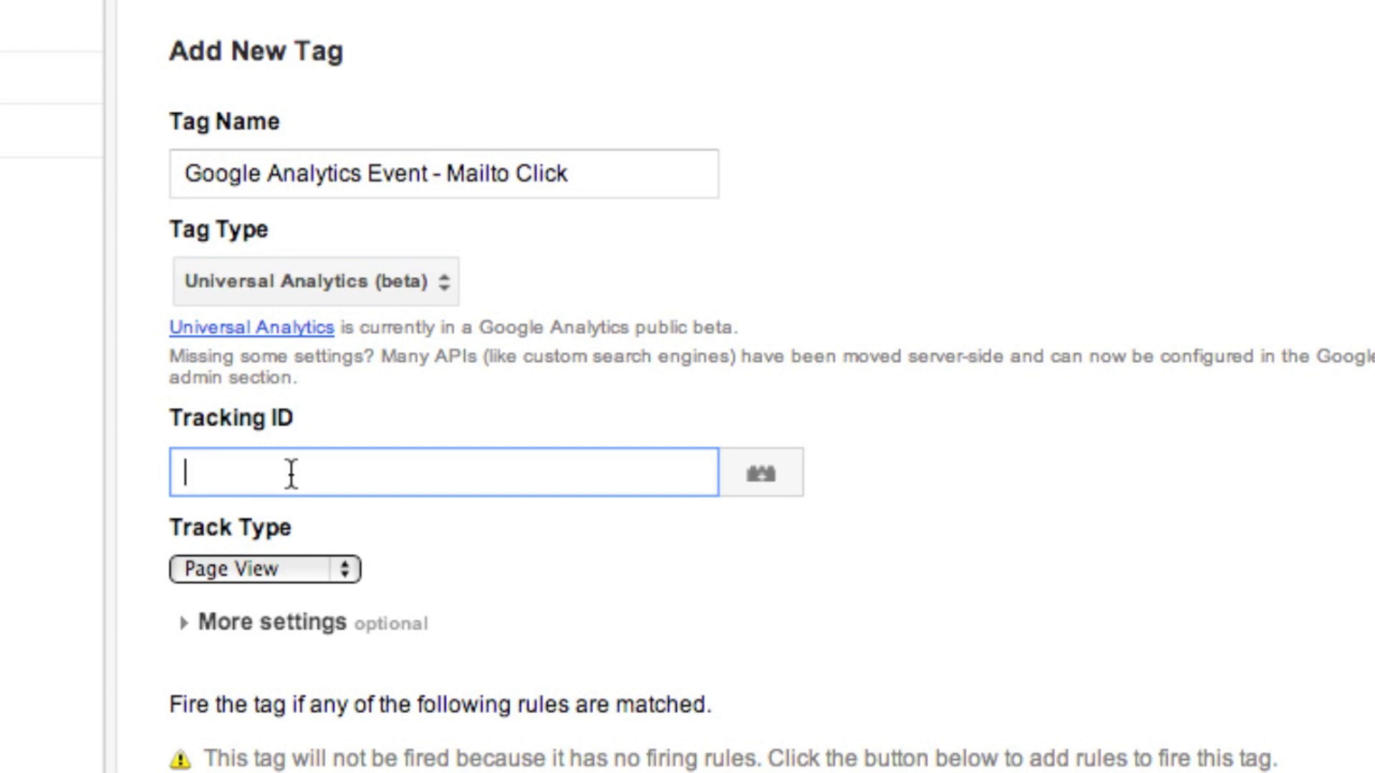
type("UA-46687579-1")
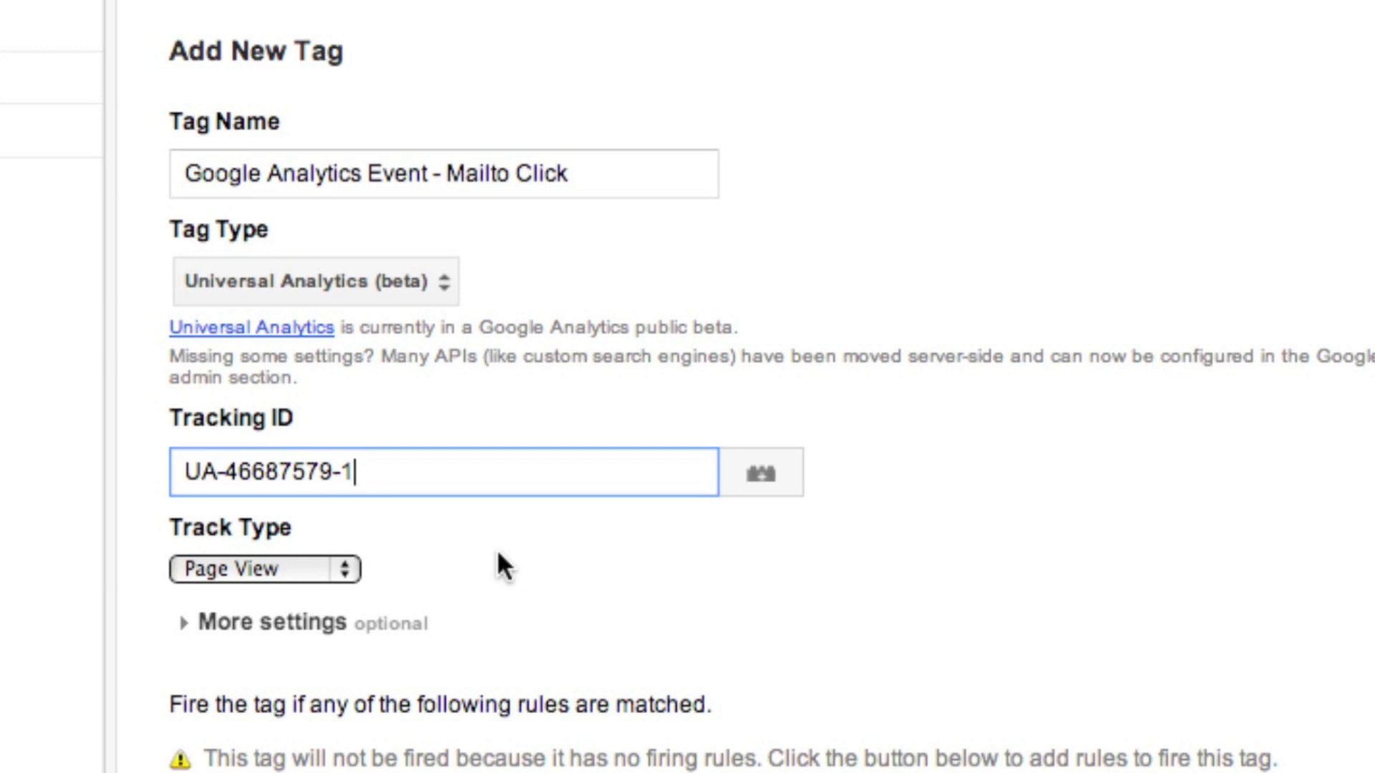
left_click(352, 563)
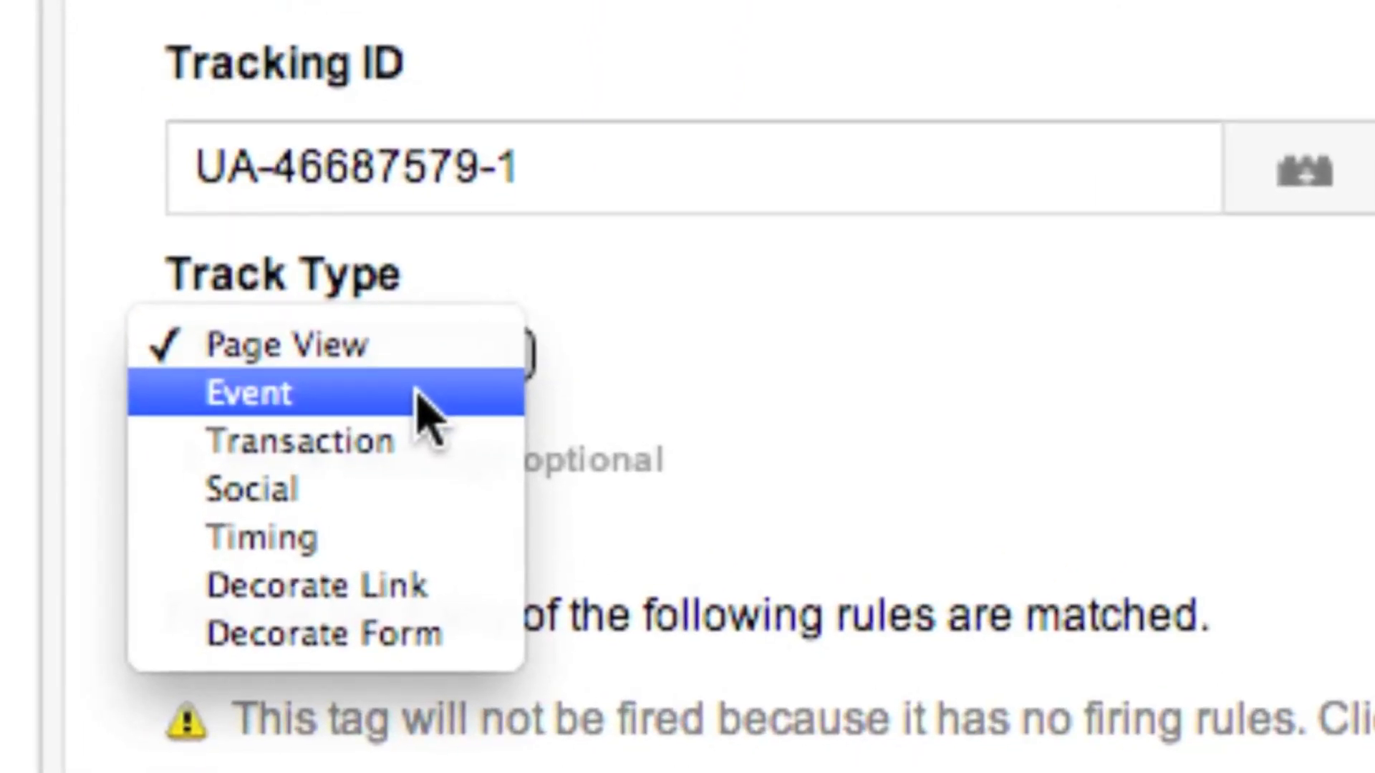
left_click(423, 395)
Set the event's Category to link and Action to mailto, and insert a macro from the suggestions as its Label
left_click(687, 509)
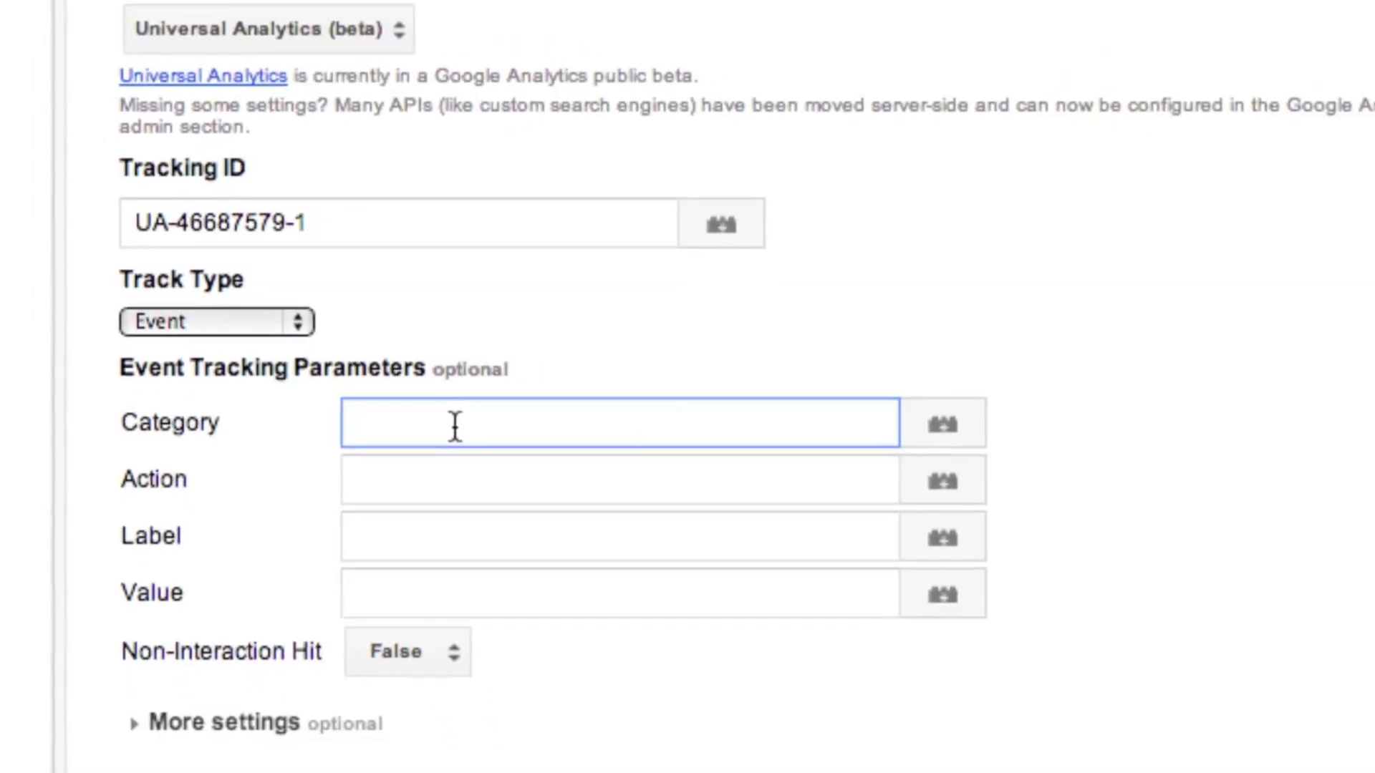
type("link")
left_click(482, 469)
type("ma")
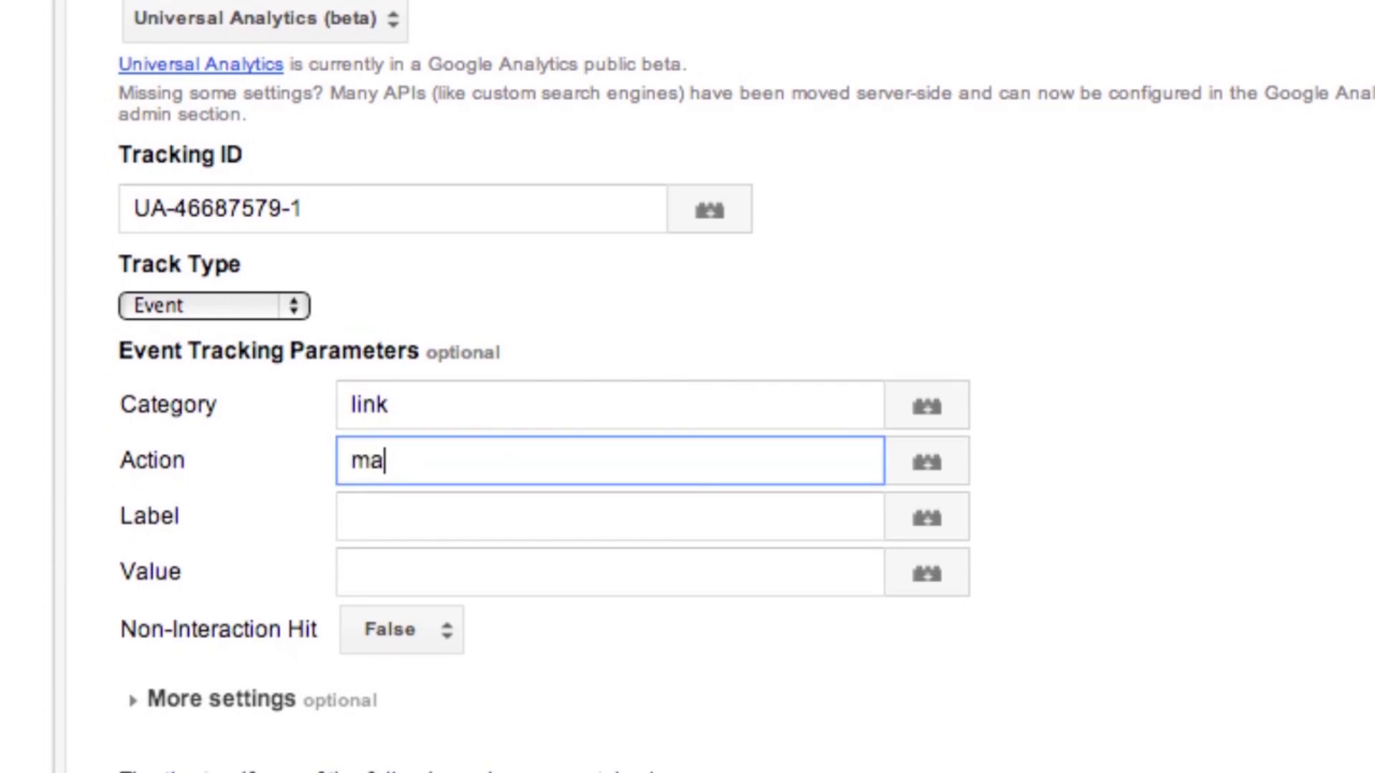
type("ilto")
left_click(466, 511)
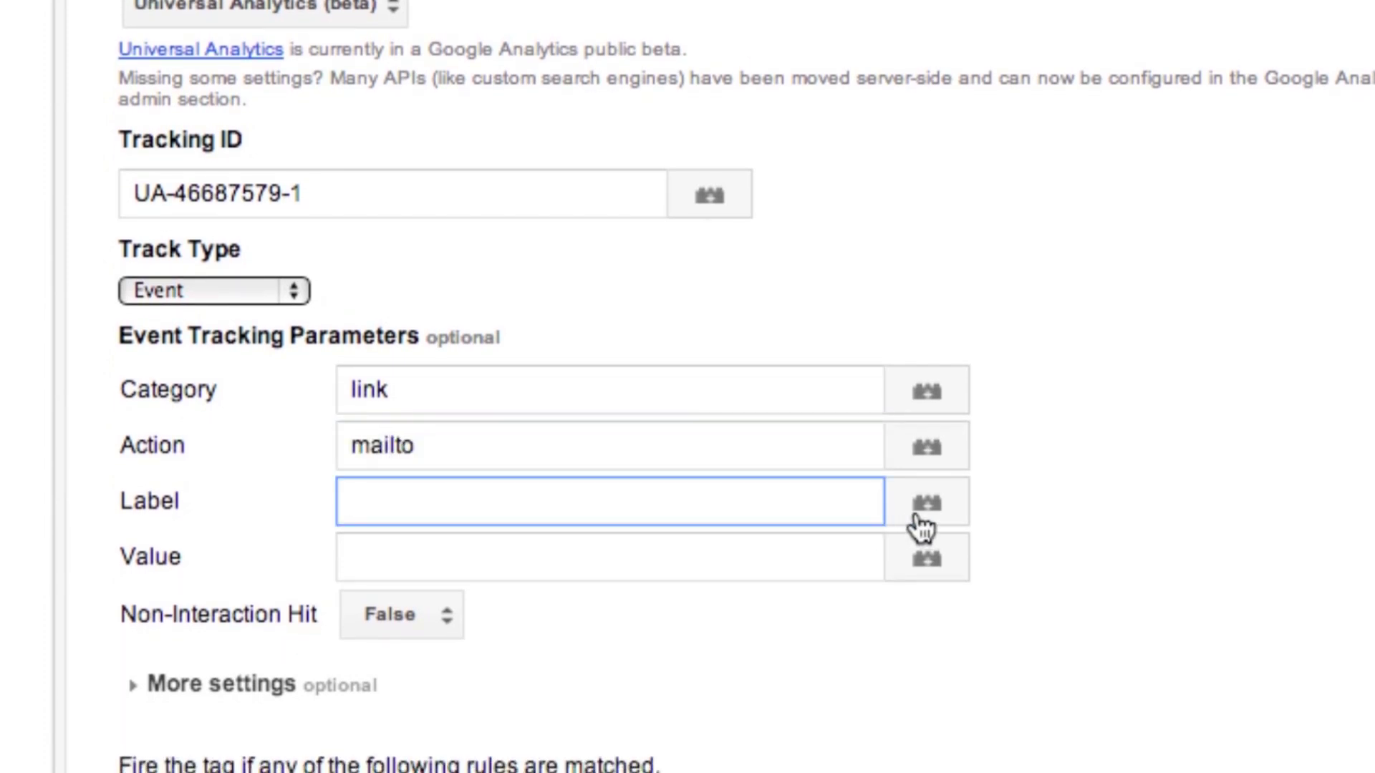
type("{{")
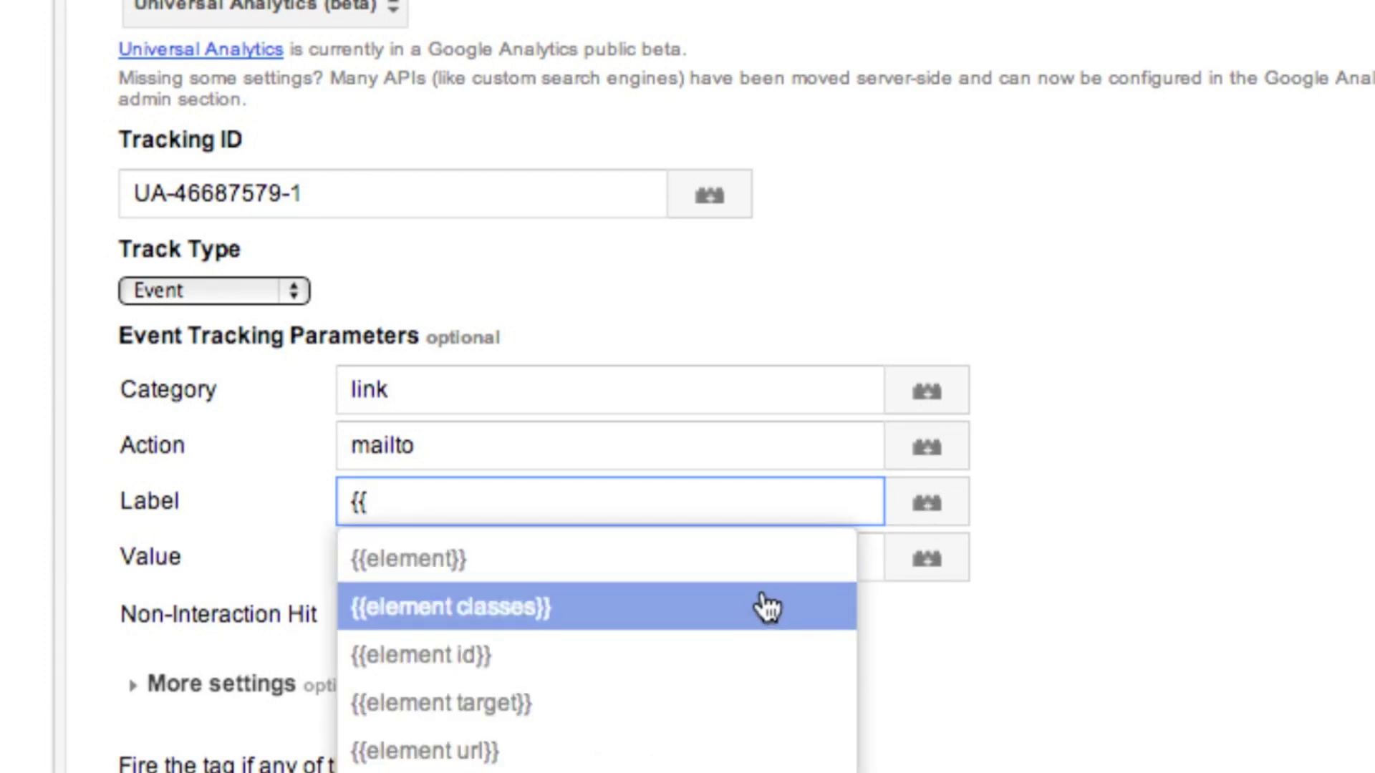
key("Down")
key("Down")
key("Return")
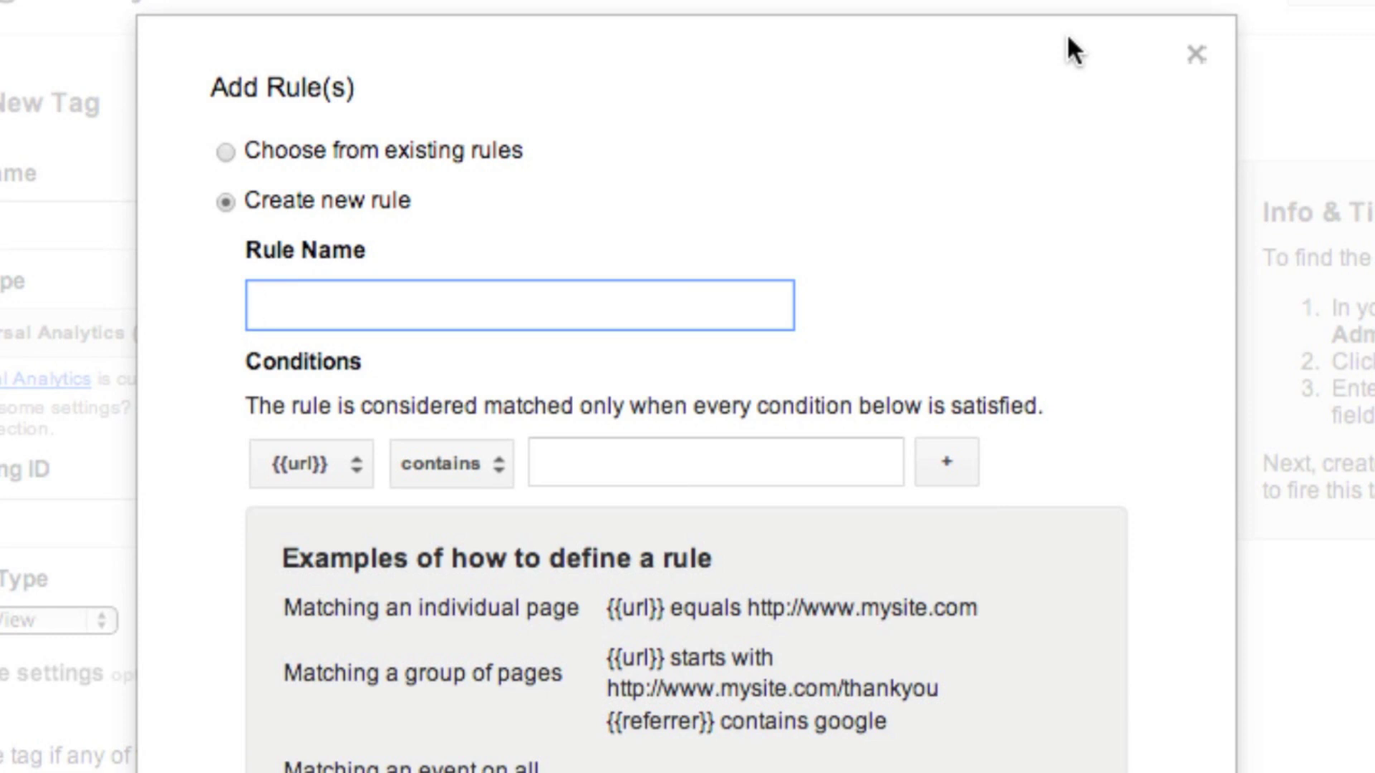
Define a new firing rule named mailto click with the condition {{event}} equals gtm.linkClick
type("mailto c")
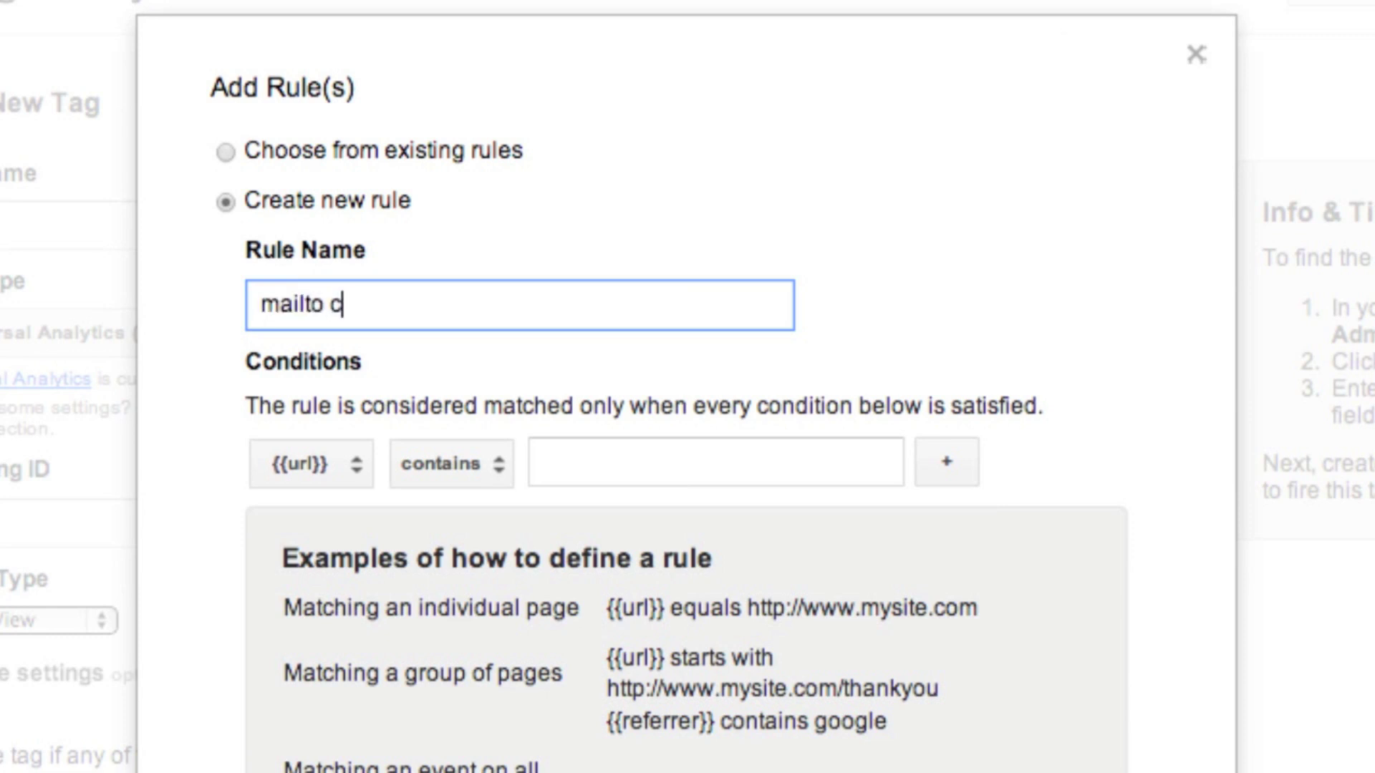
type("lick")
left_click(358, 457)
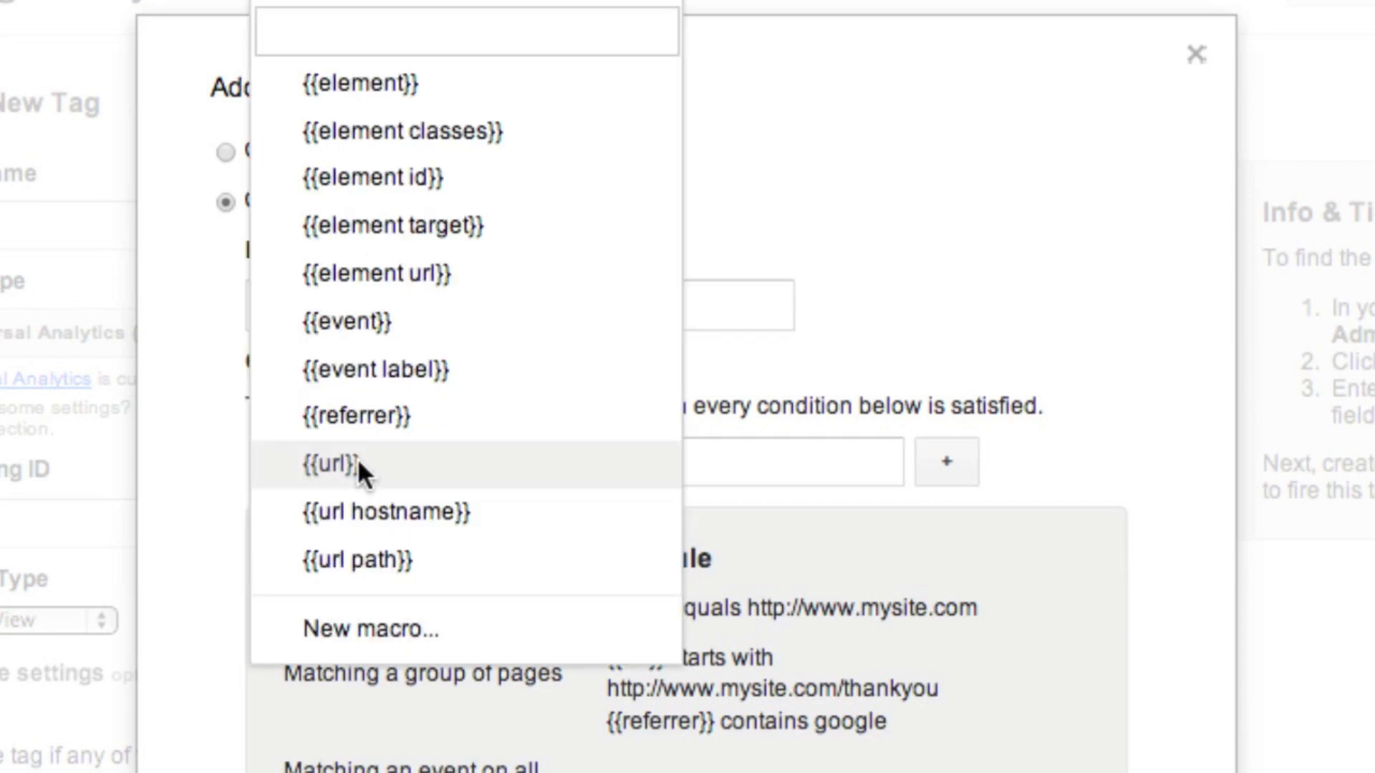
left_click(363, 323)
left_click(454, 464)
left_click(555, 462)
type("gtm.link")
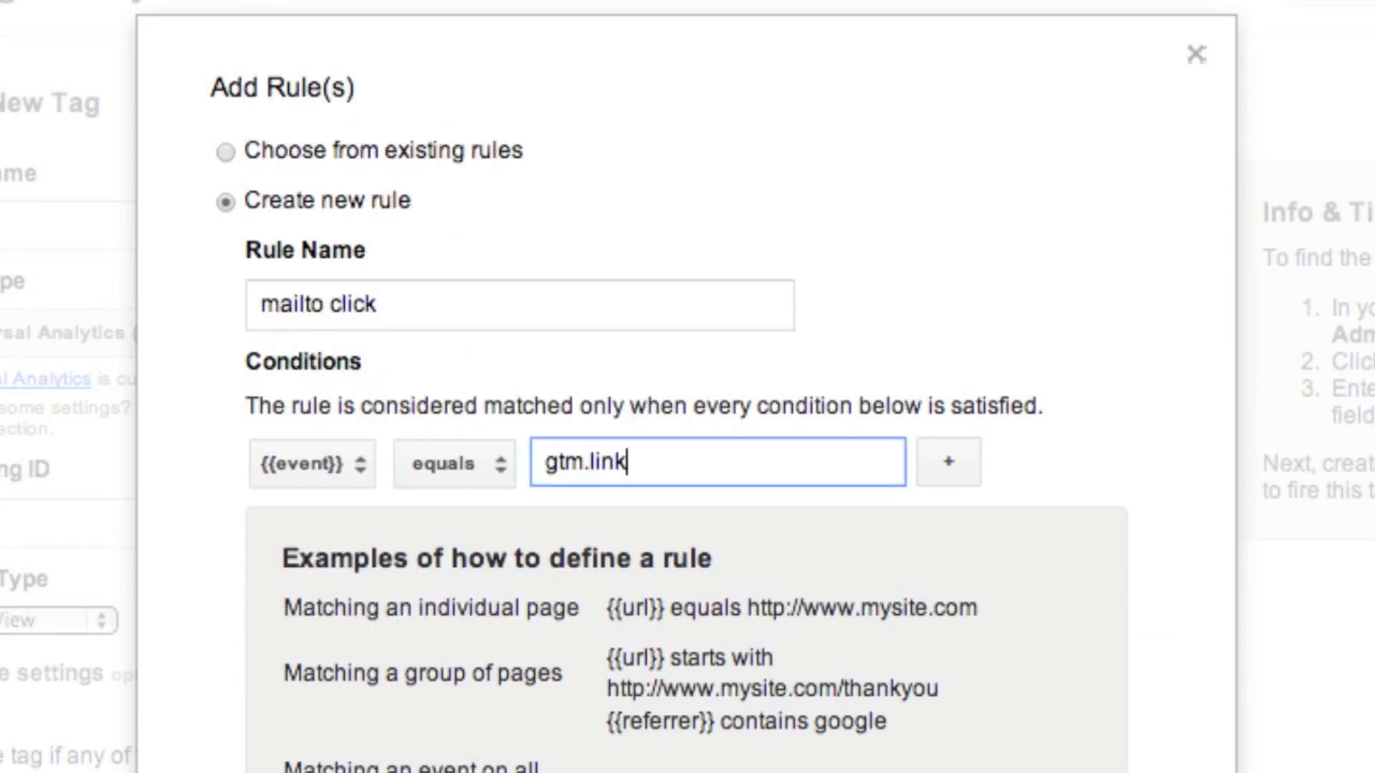
type("Click")
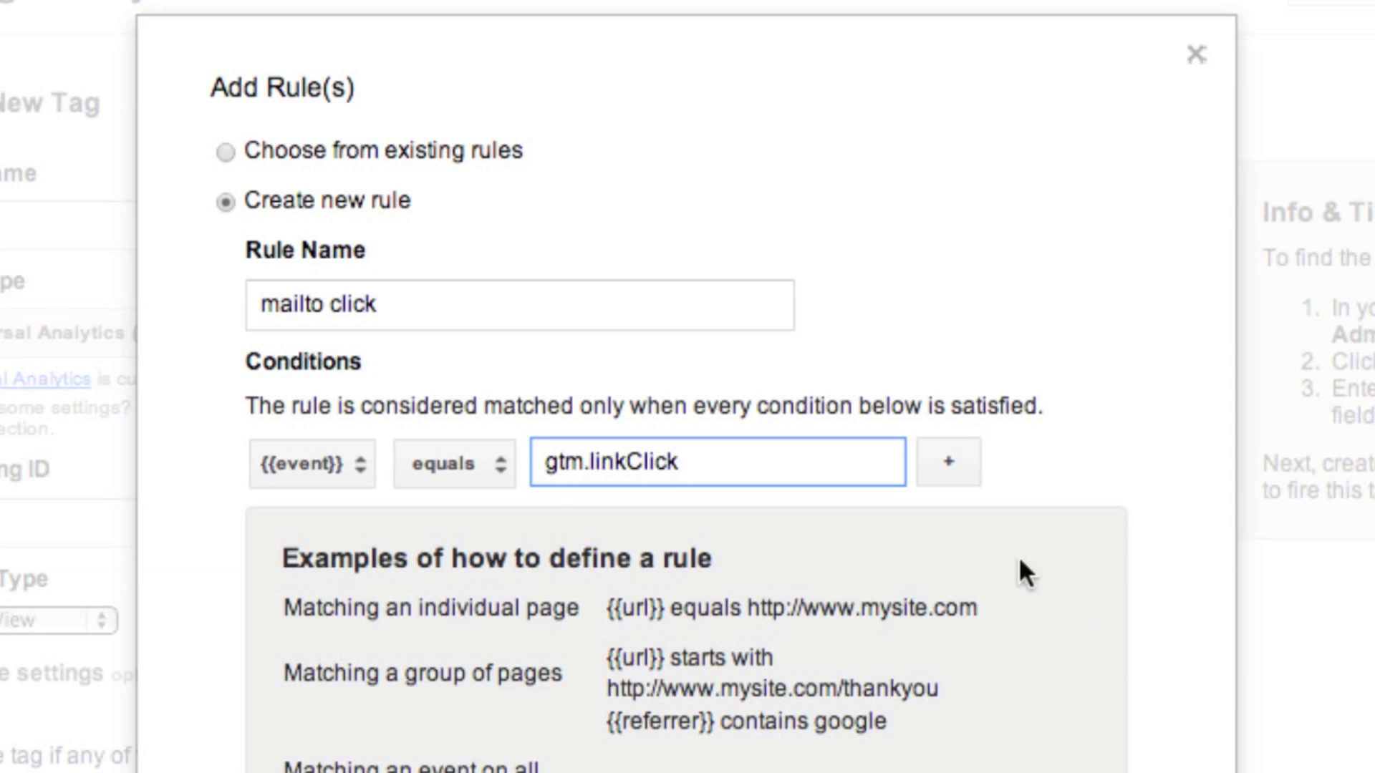
Add a second condition, {{element url}} contains mailto, to the mailto click rule and save it
left_click(955, 463)
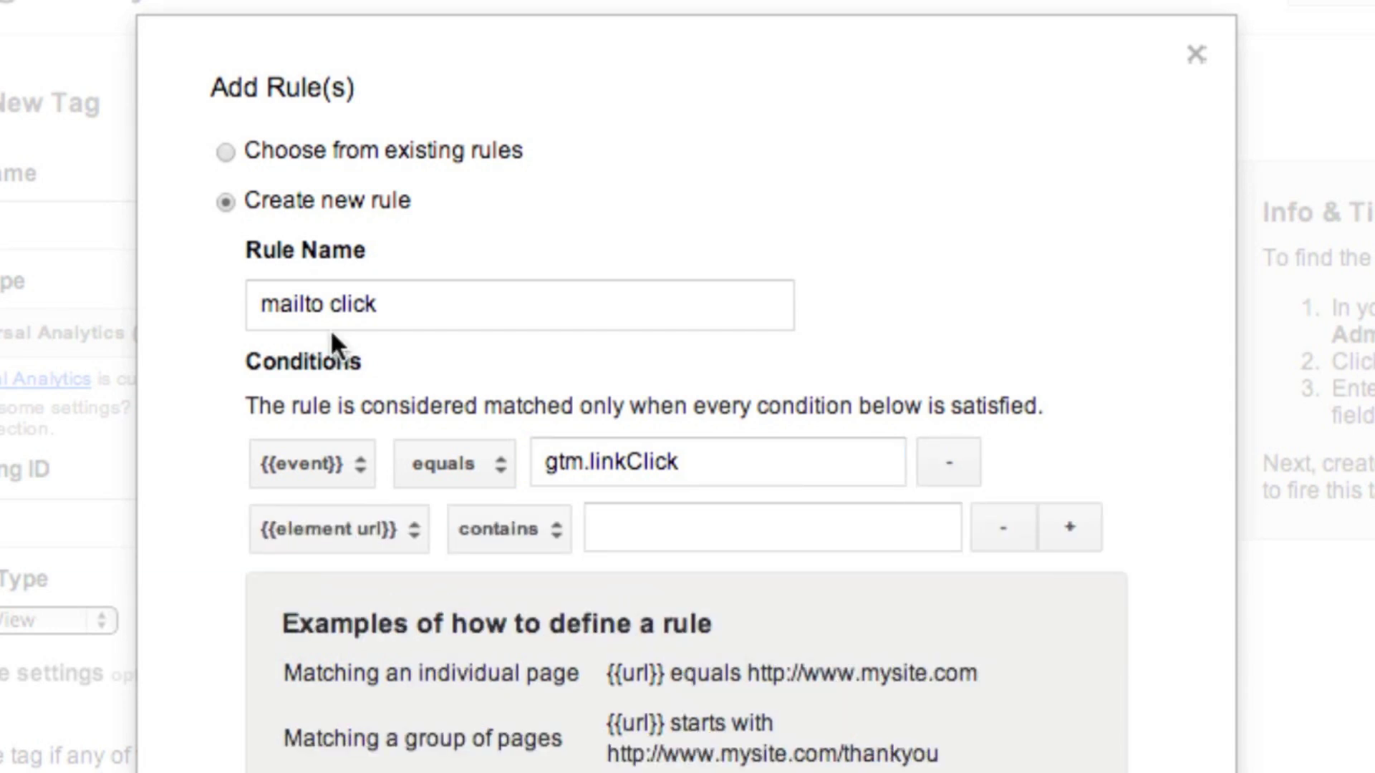
left_click(650, 530)
type("mailto")
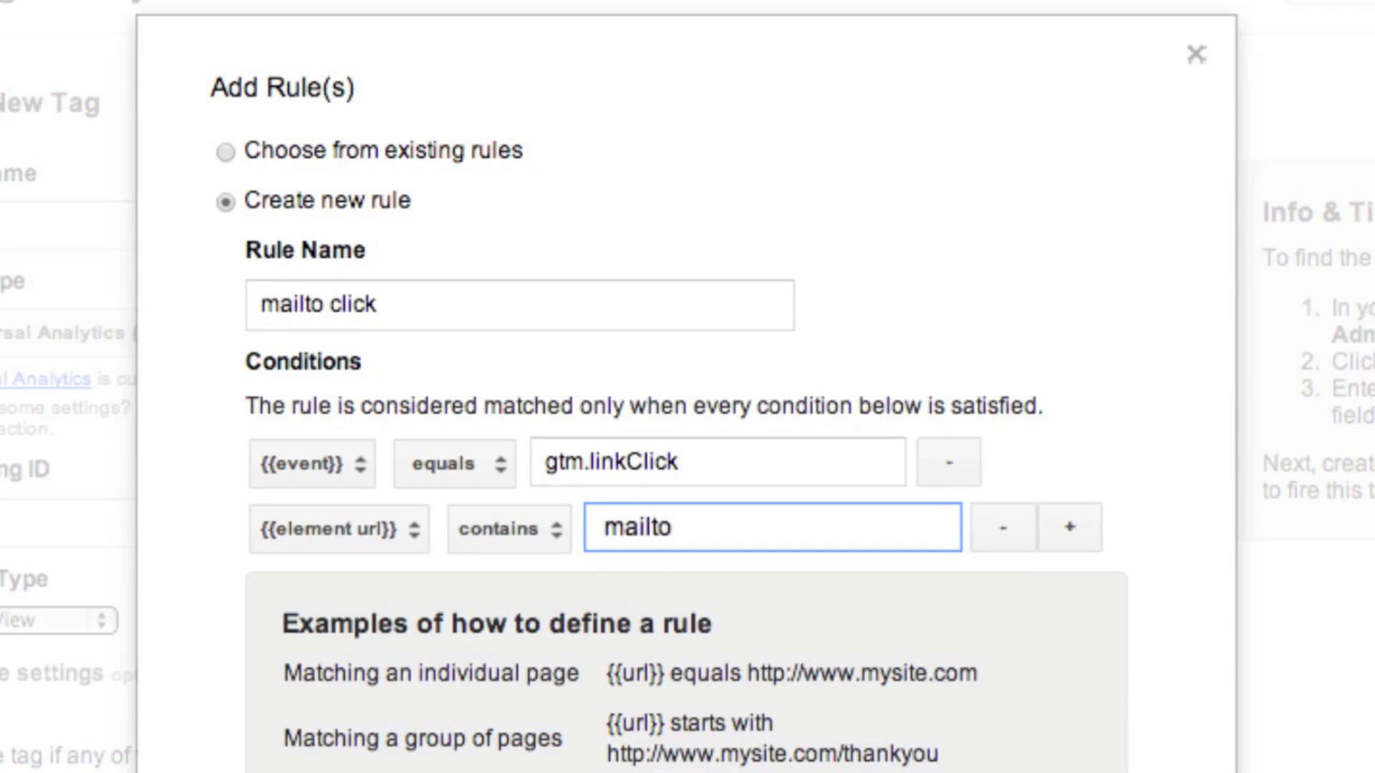
scroll(268, 702, "down", 5)
left_click(268, 703)
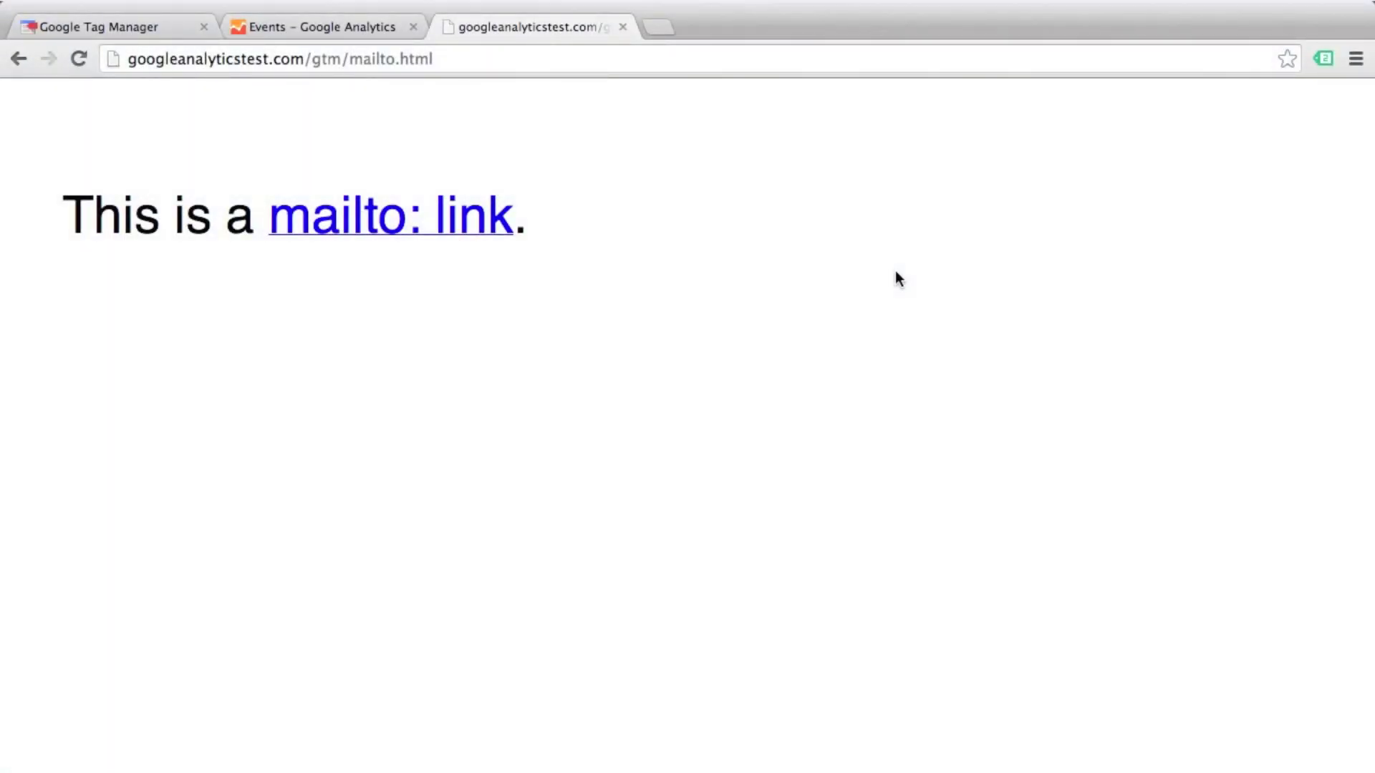
Follow the mailto link on the test page and preview the enlarged photos on photohover.html
left_click(426, 222)
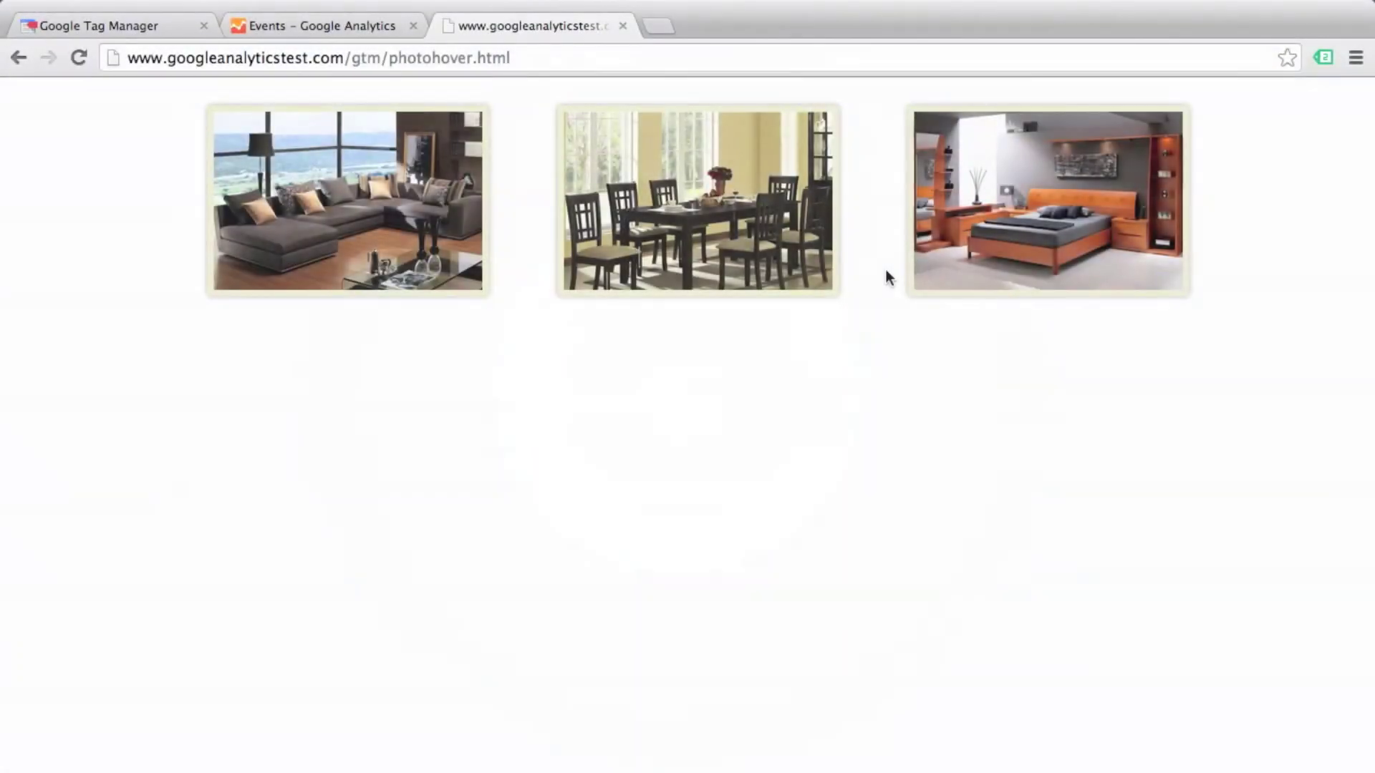
mouse_move(978, 255)
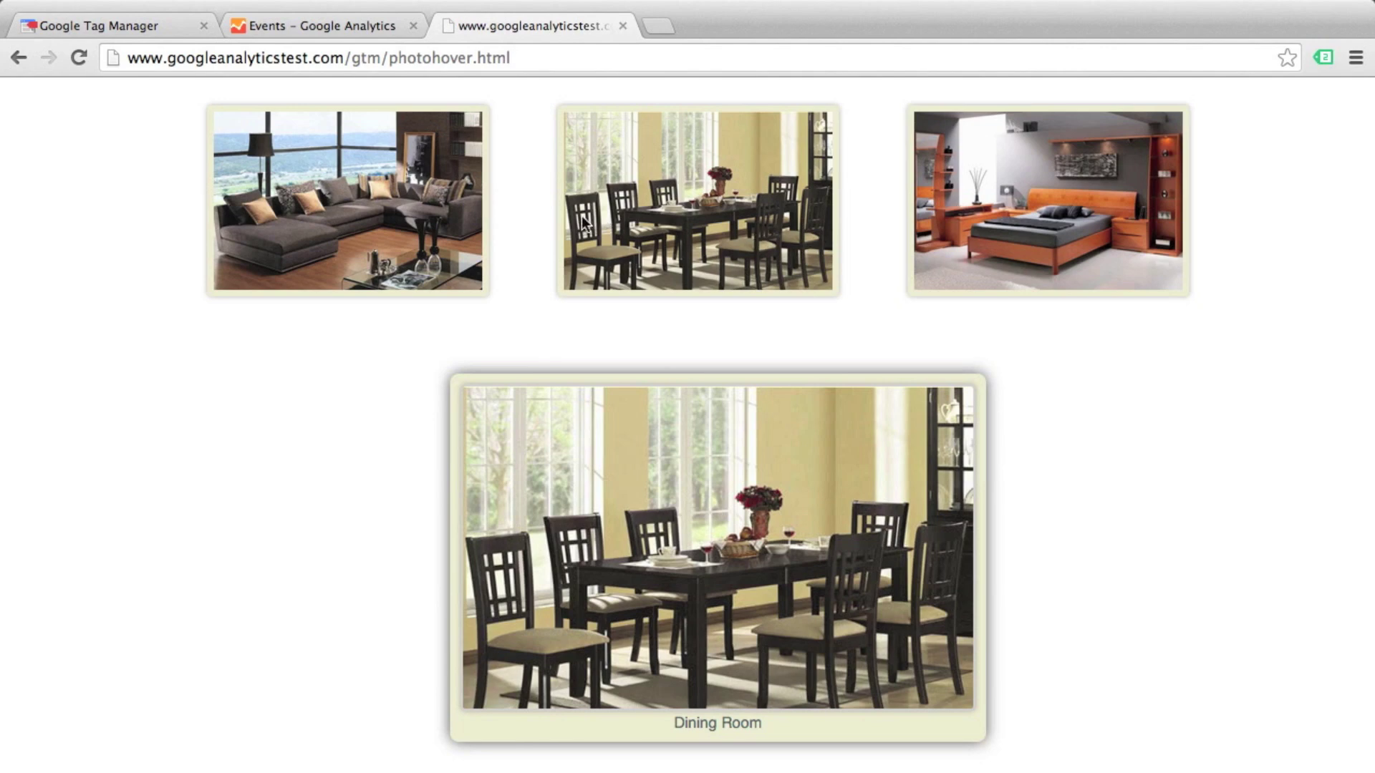
mouse_move(444, 206)
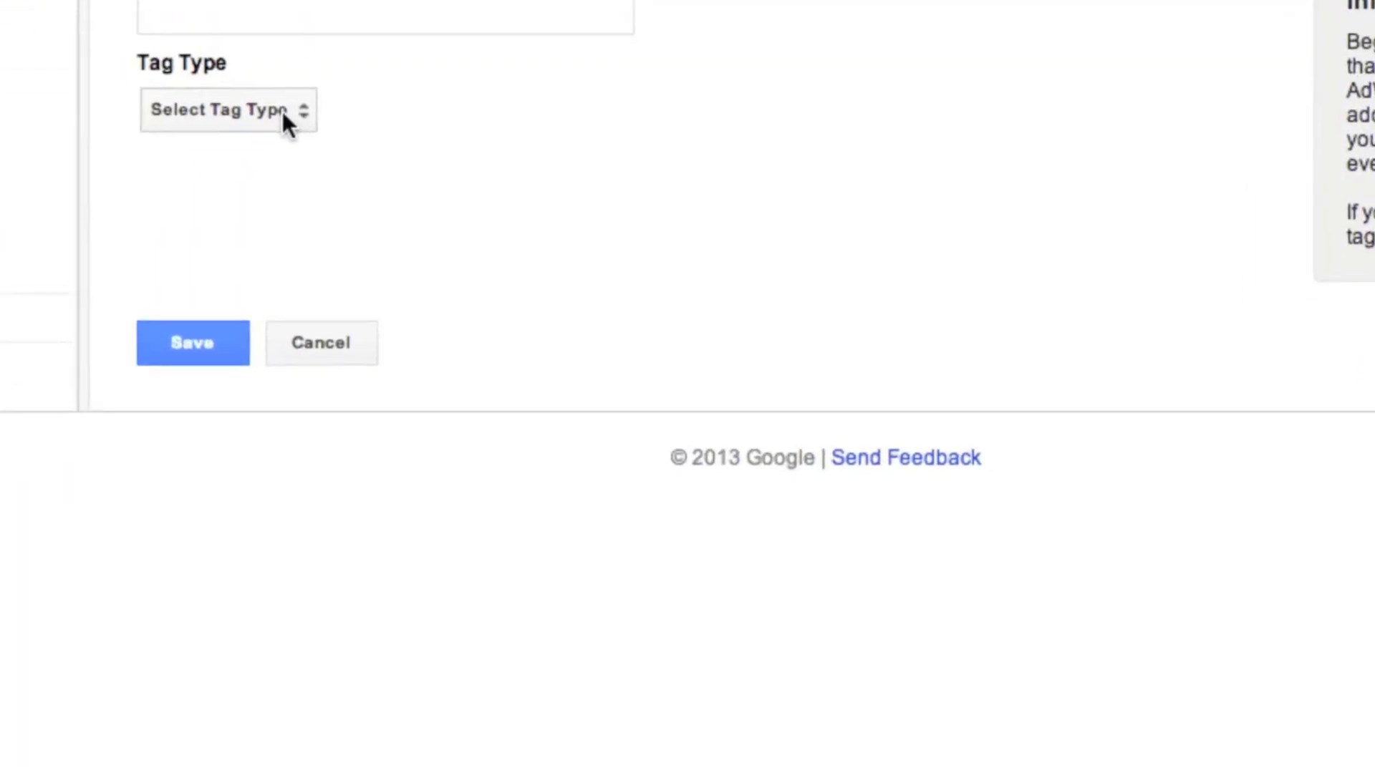
Check which Event Listener types are offered for the new tag in Tag Manager
left_click(354, 429)
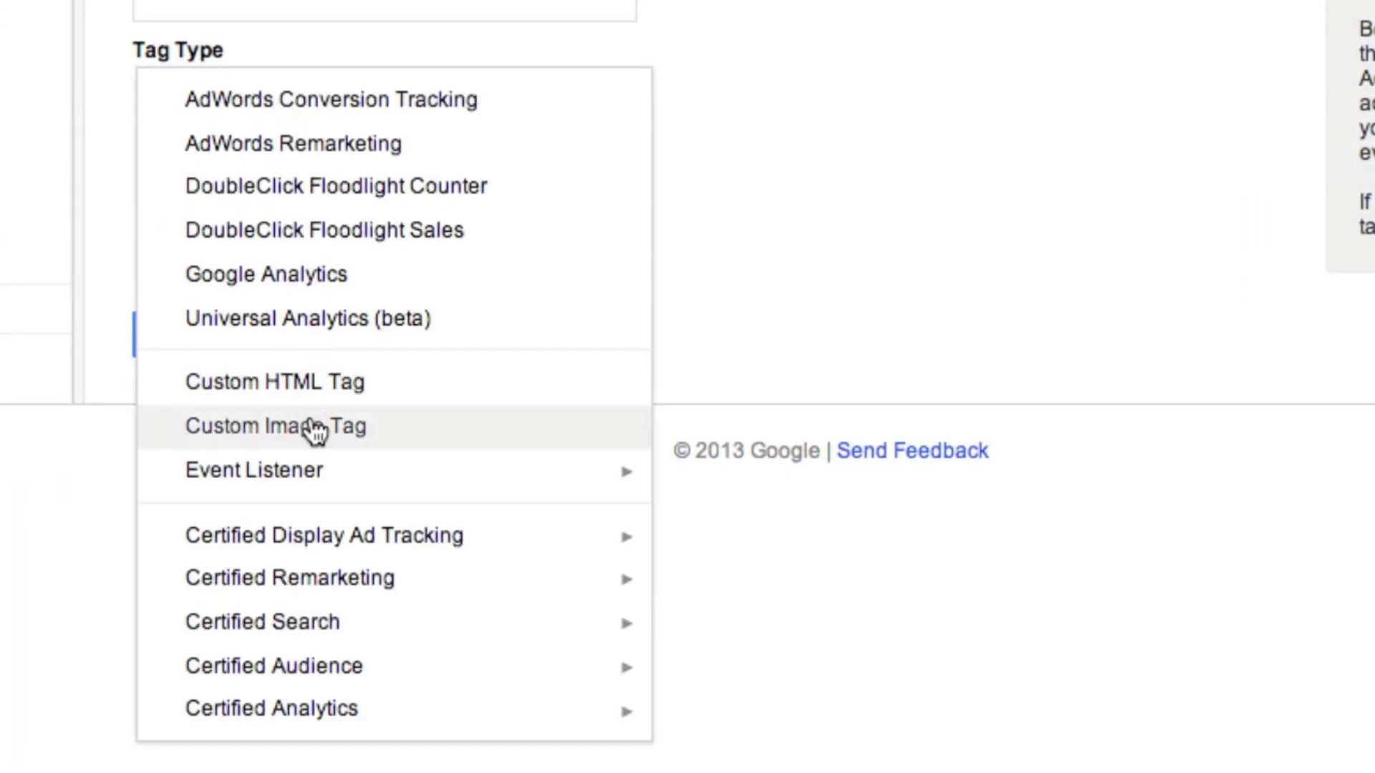
mouse_move(316, 491)
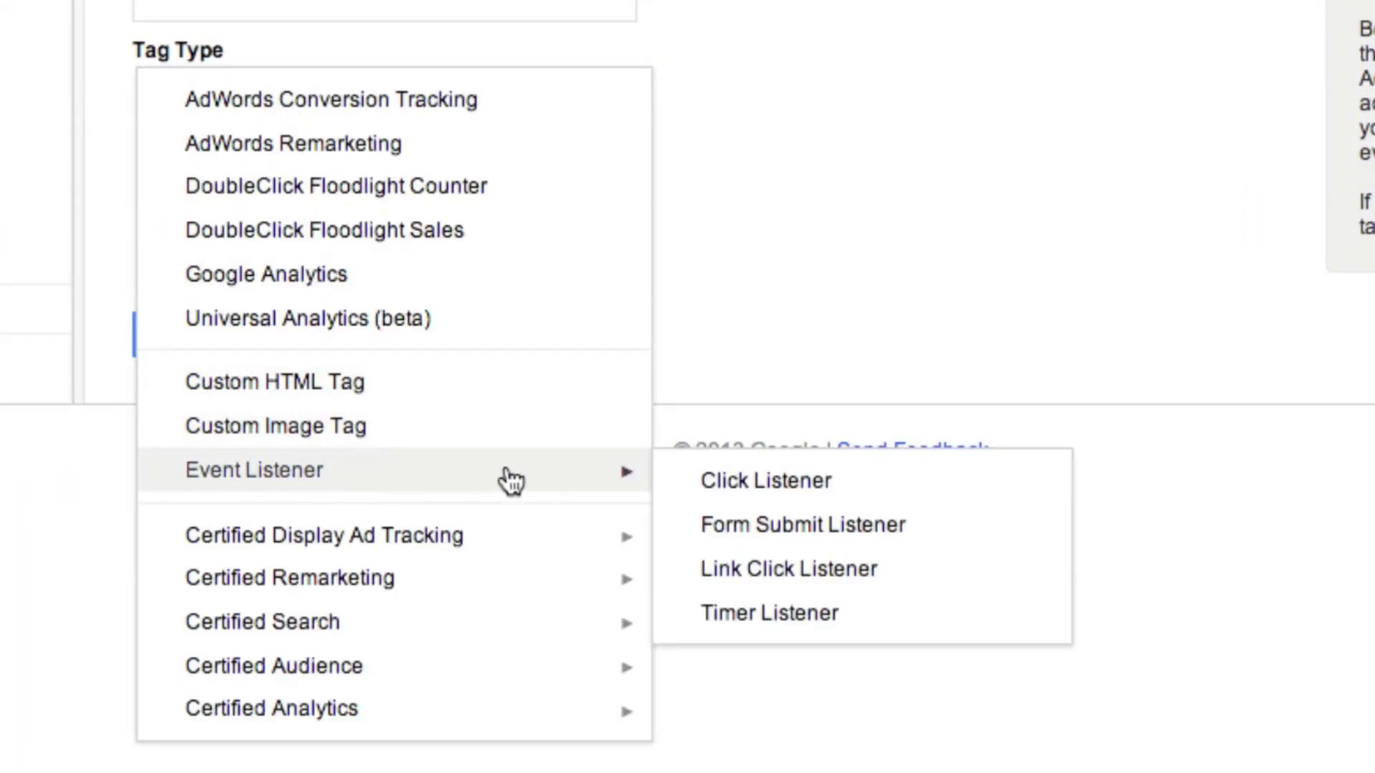
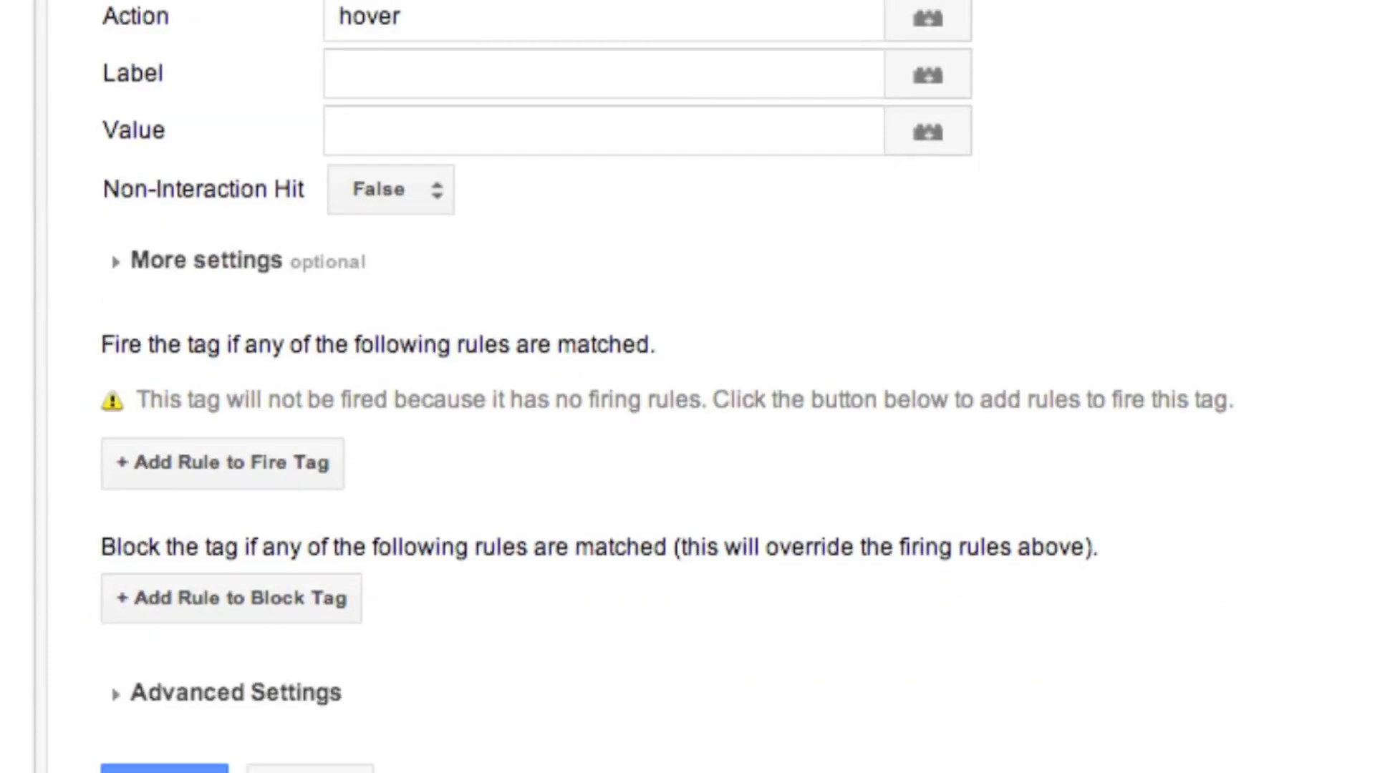
Start a new macro for the photo hover event's Label, named event label, with the Data Layer Variable type
left_click(930, 77)
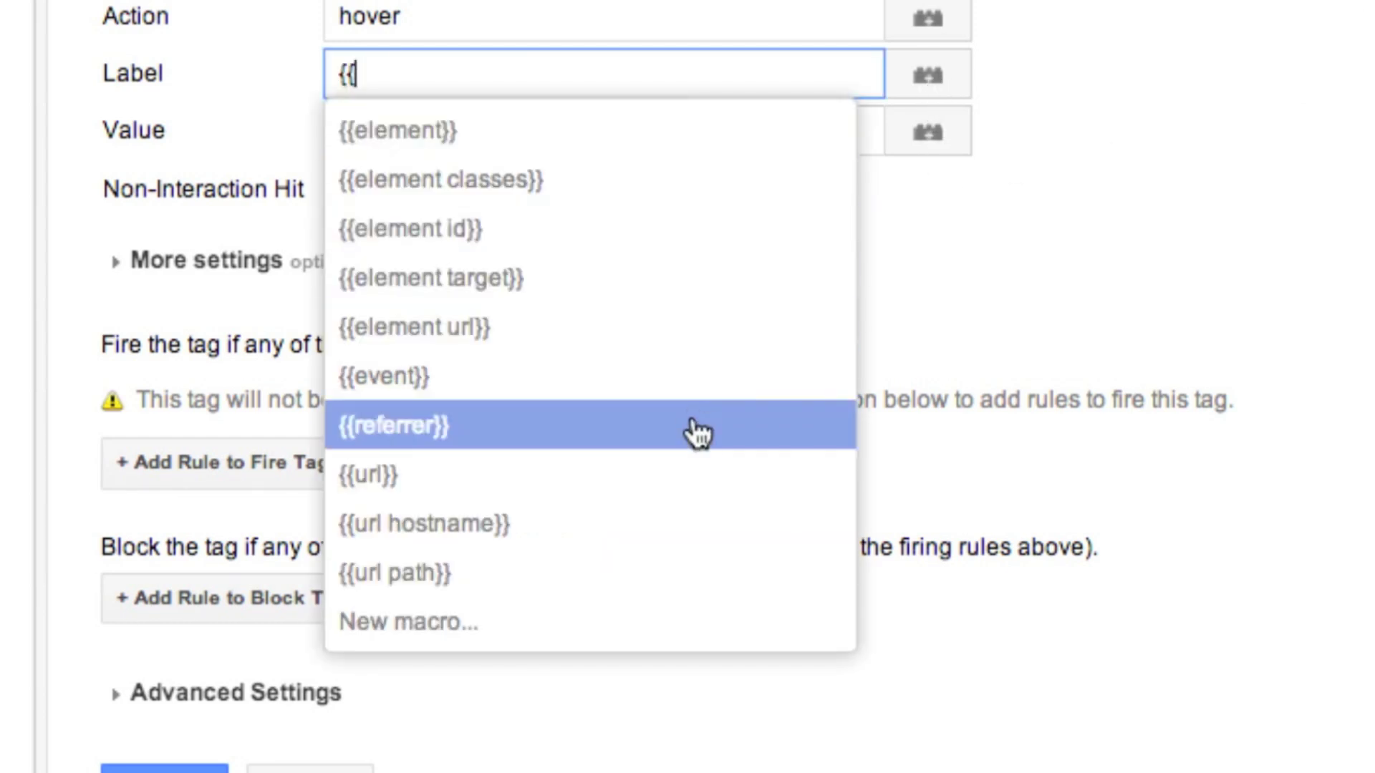
left_click(637, 630)
left_click(683, 141)
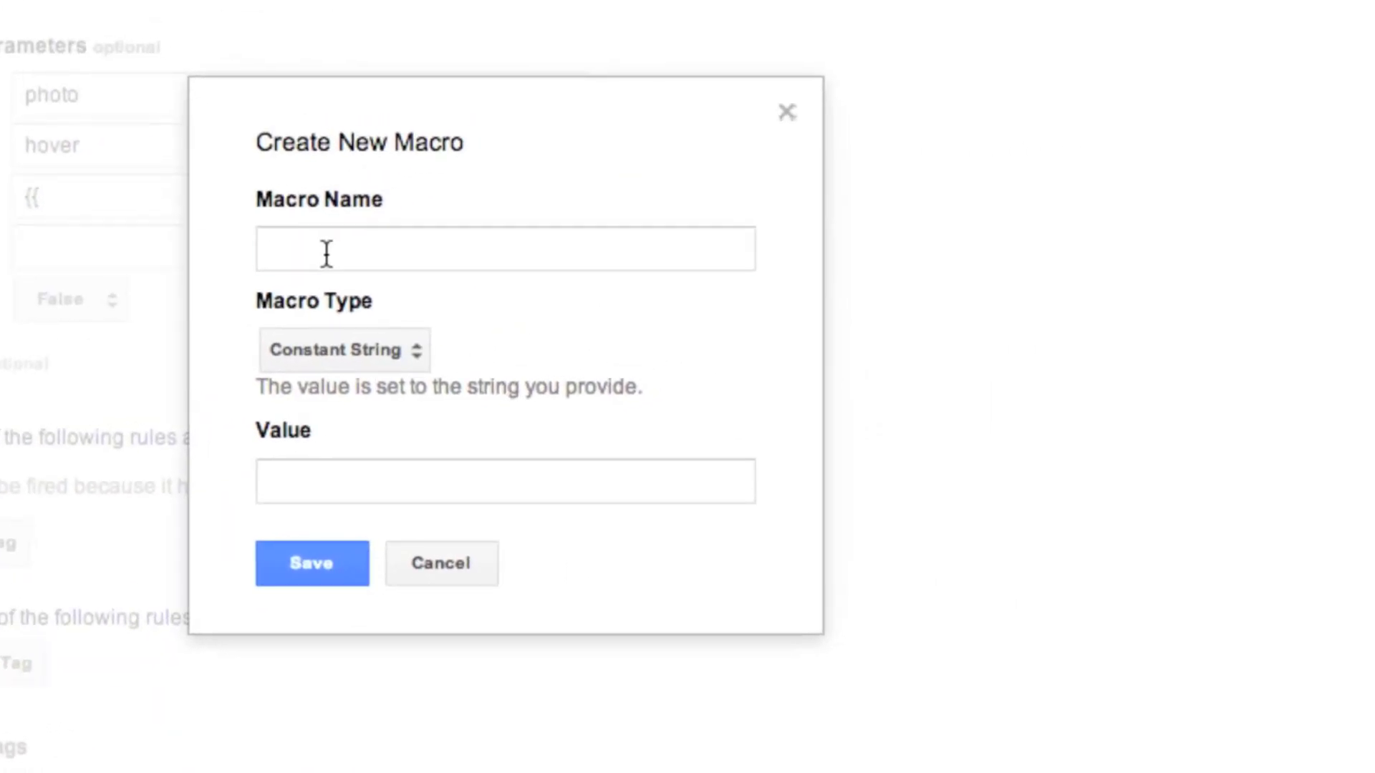
type("event label")
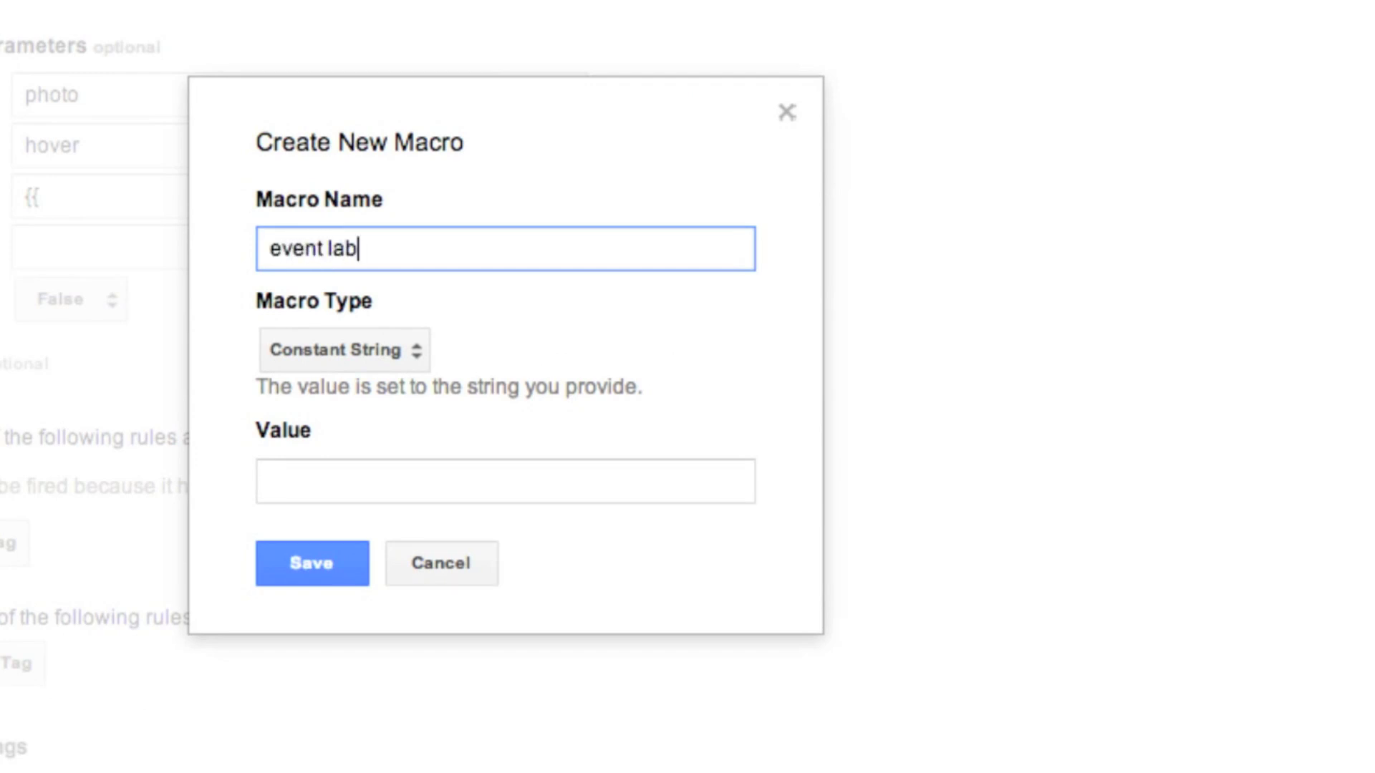
left_click(376, 350)
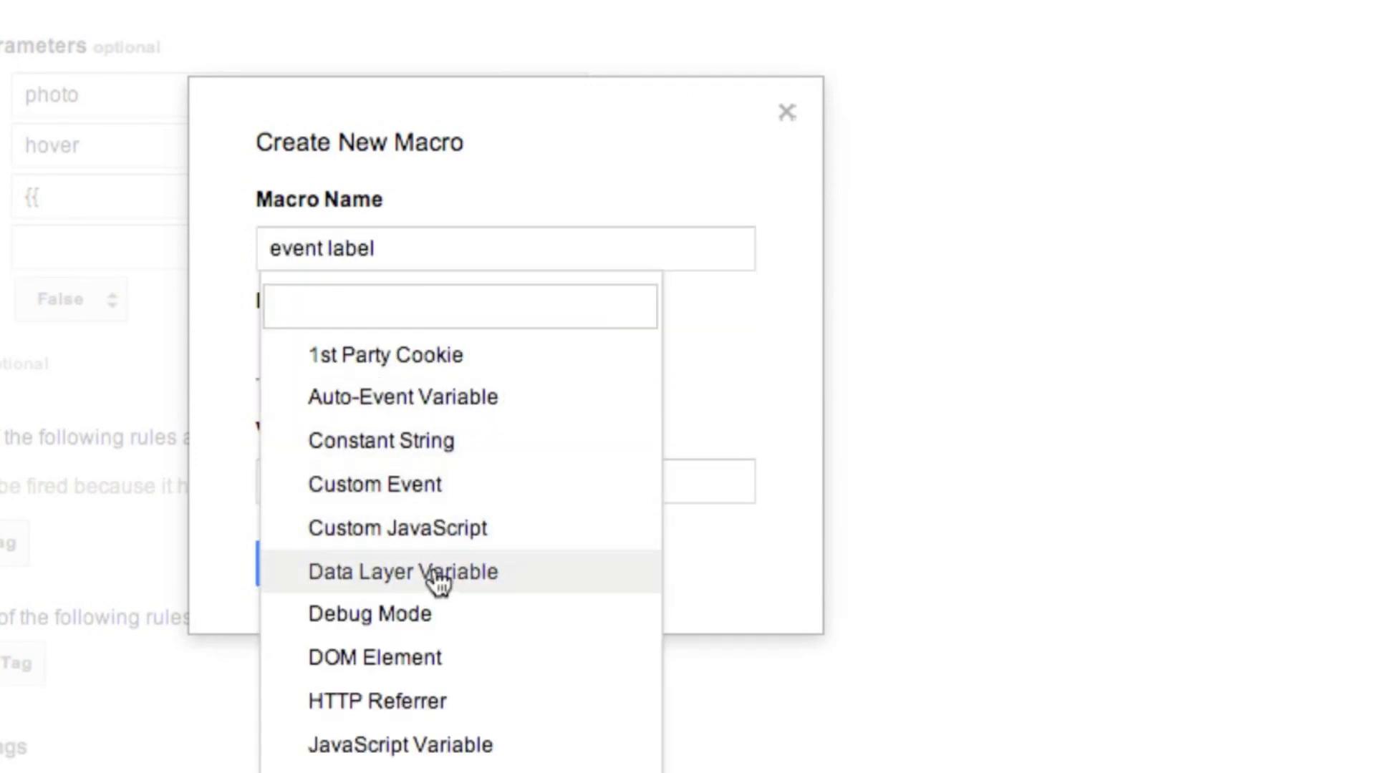
left_click(522, 573)
Set the macro's data layer variable name to eventLabel and its data layer version to Version 1, and save it
left_click(423, 534)
type("eventLabel")
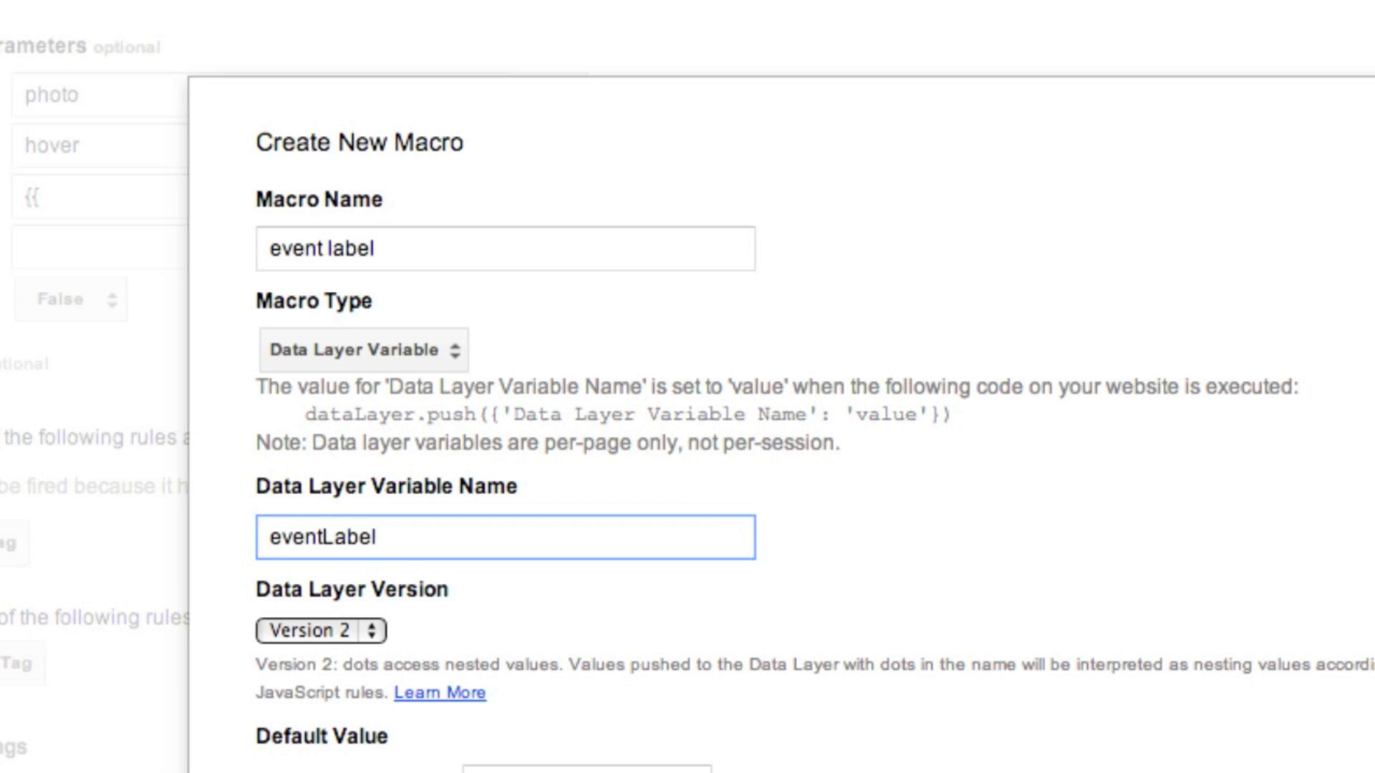
left_click(336, 630)
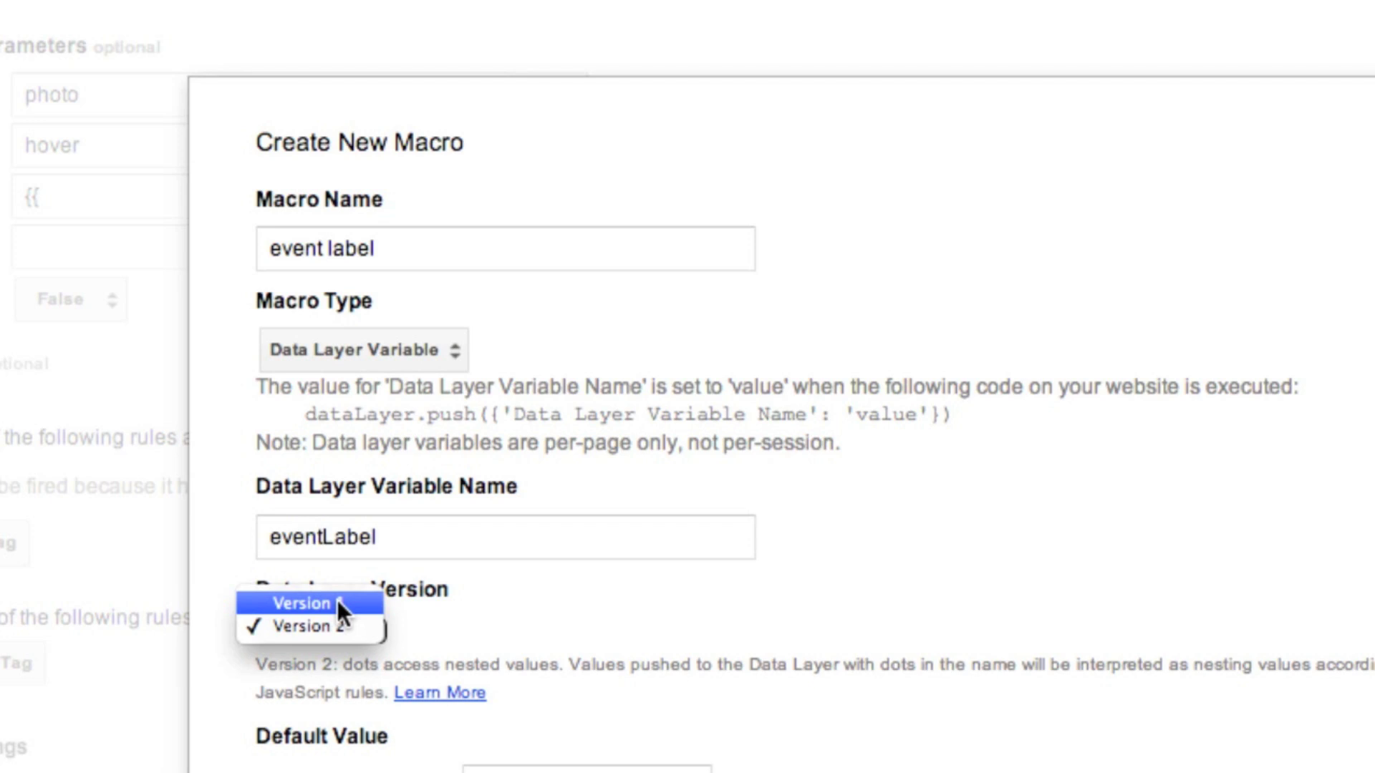
left_click(337, 603)
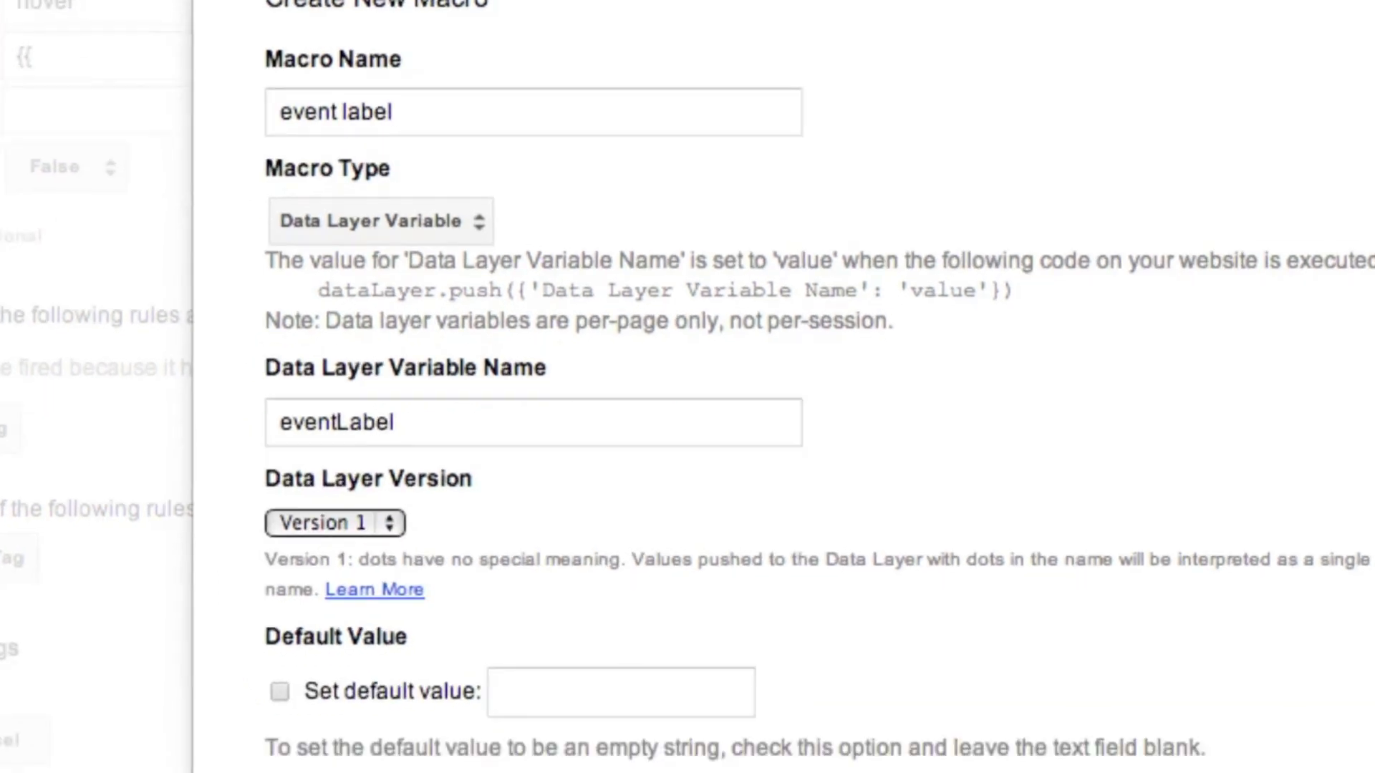
left_click(585, 754)
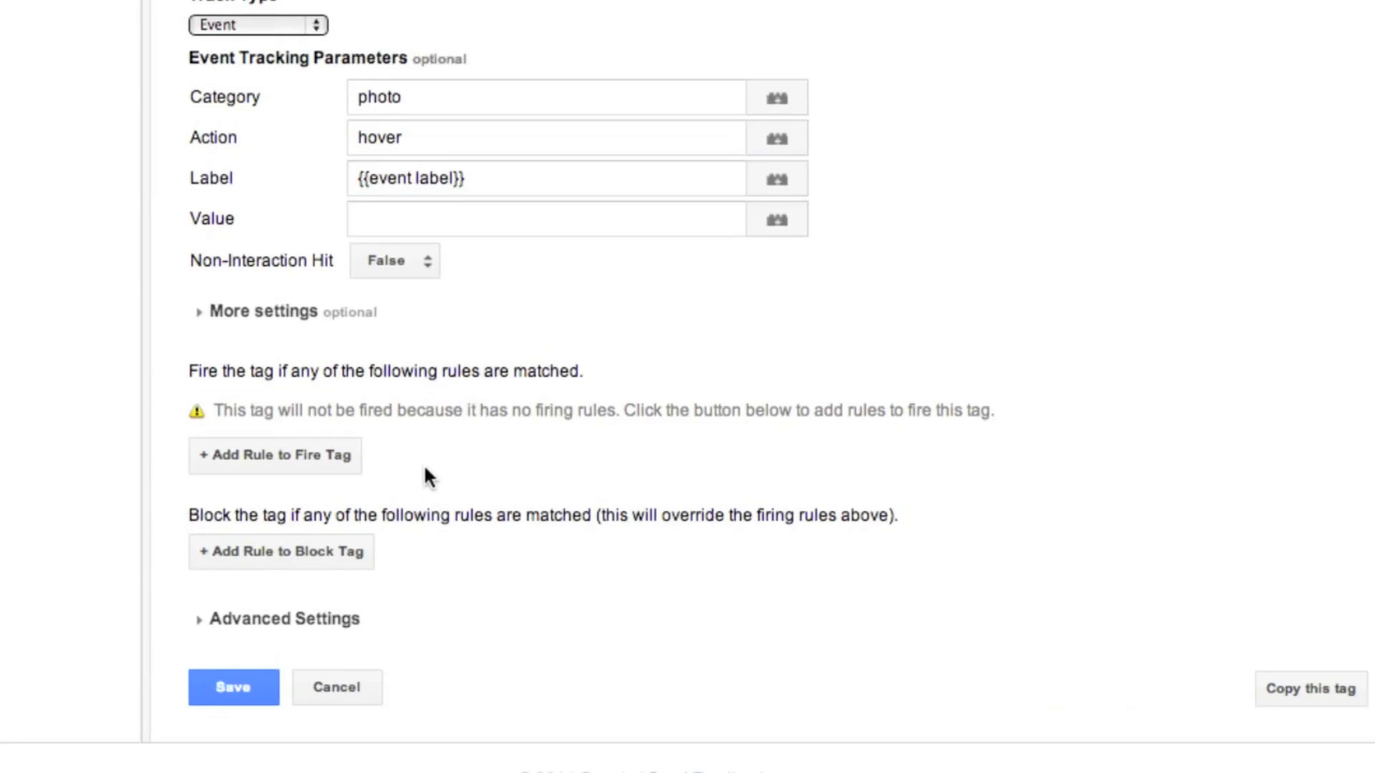
Add a firing rule named photohover with the condition {{event}} equals photohover to the tag, and save the rule
left_click(294, 459)
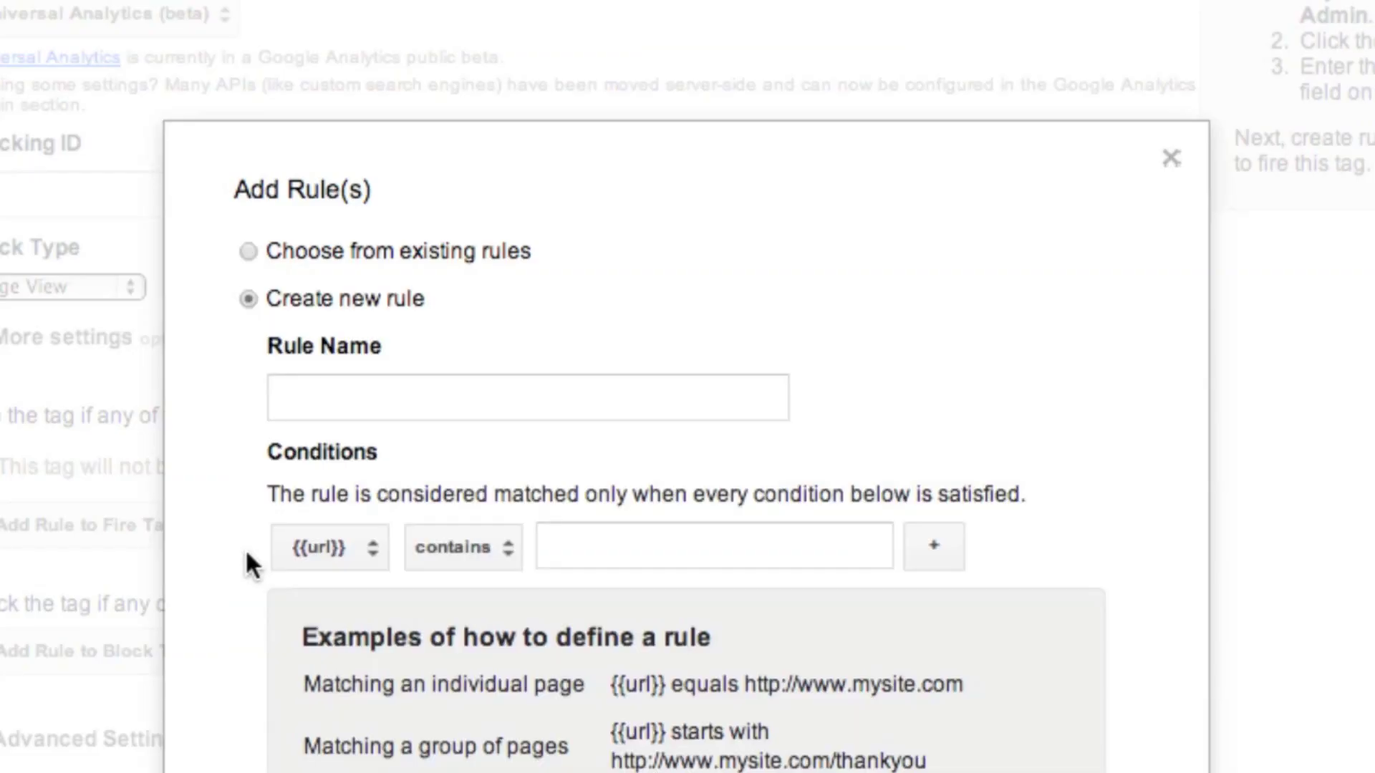
left_click(363, 402)
type("photohover")
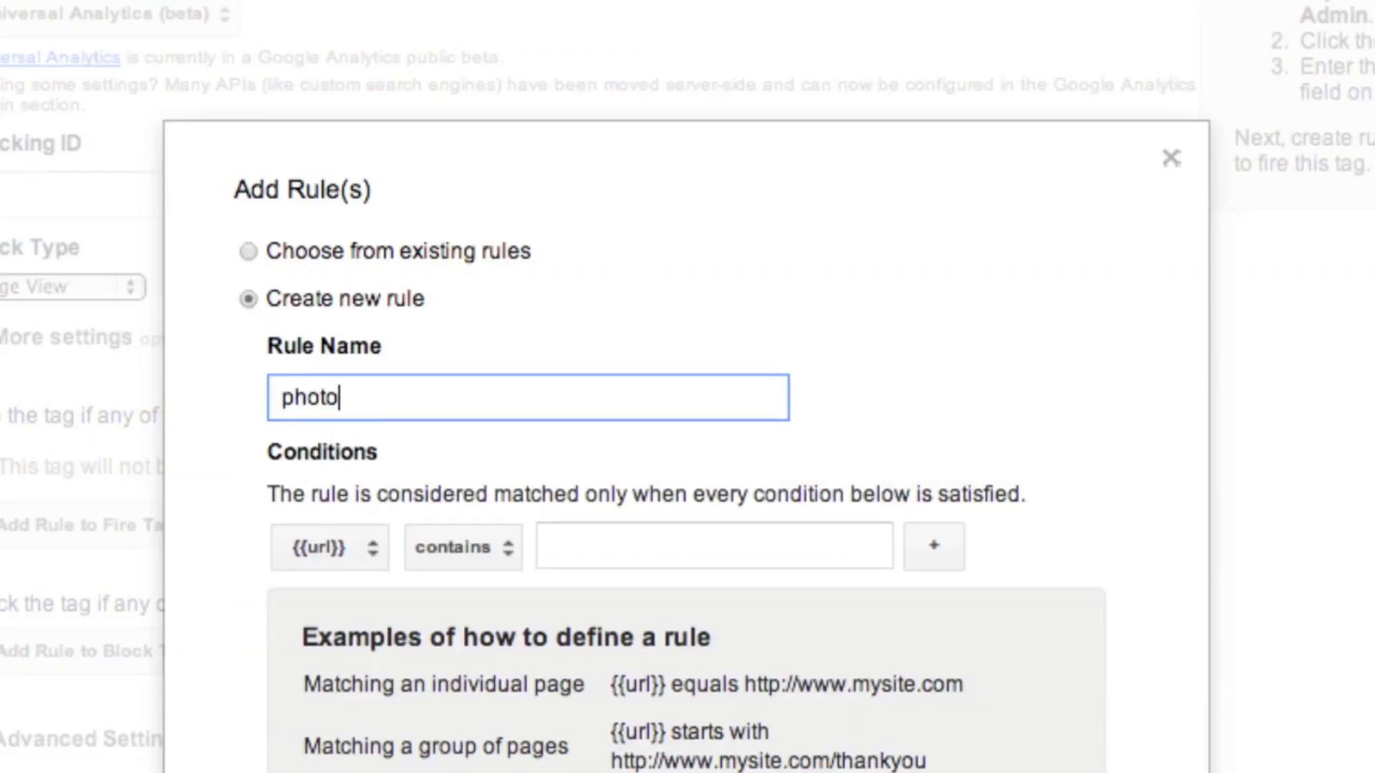
left_click(331, 548)
left_click(372, 562)
key("Tab")
key("e")
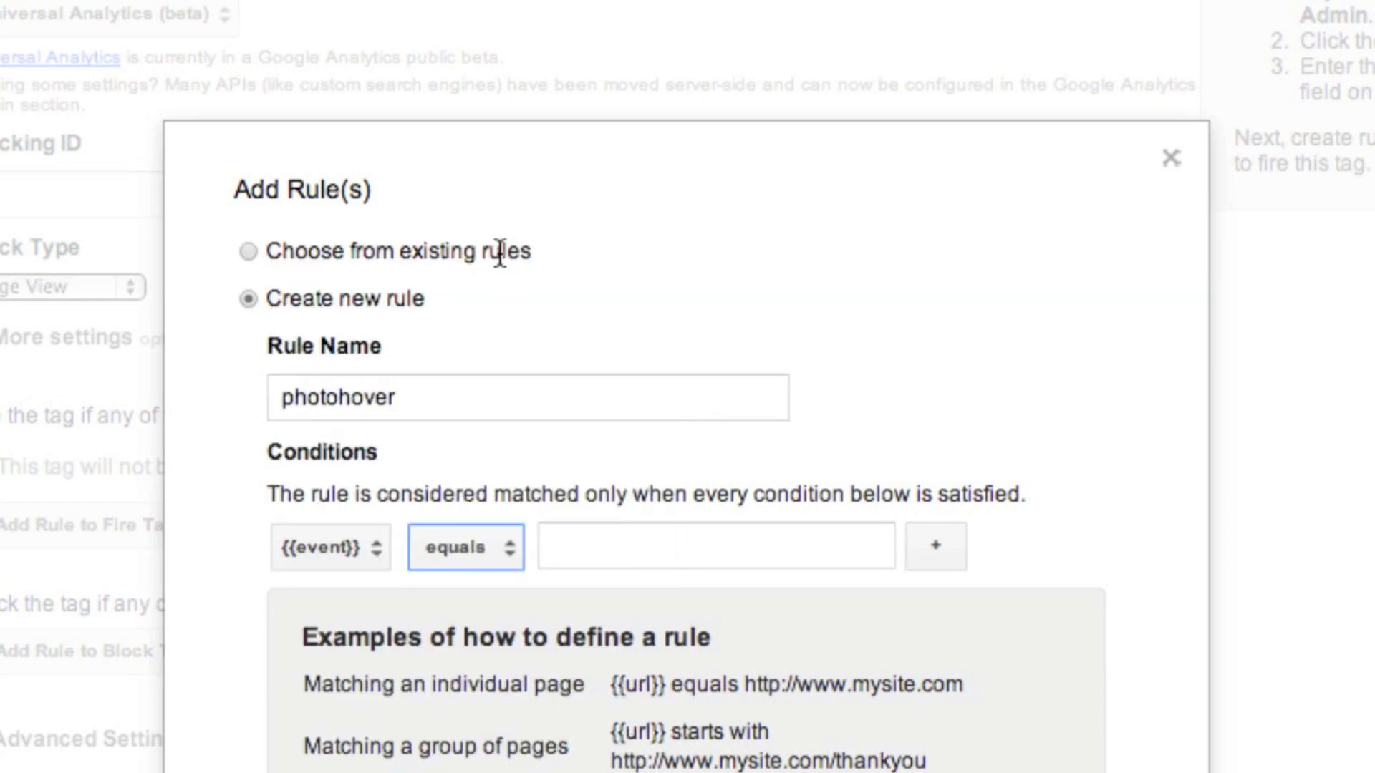
left_click(557, 545)
type("photohover")
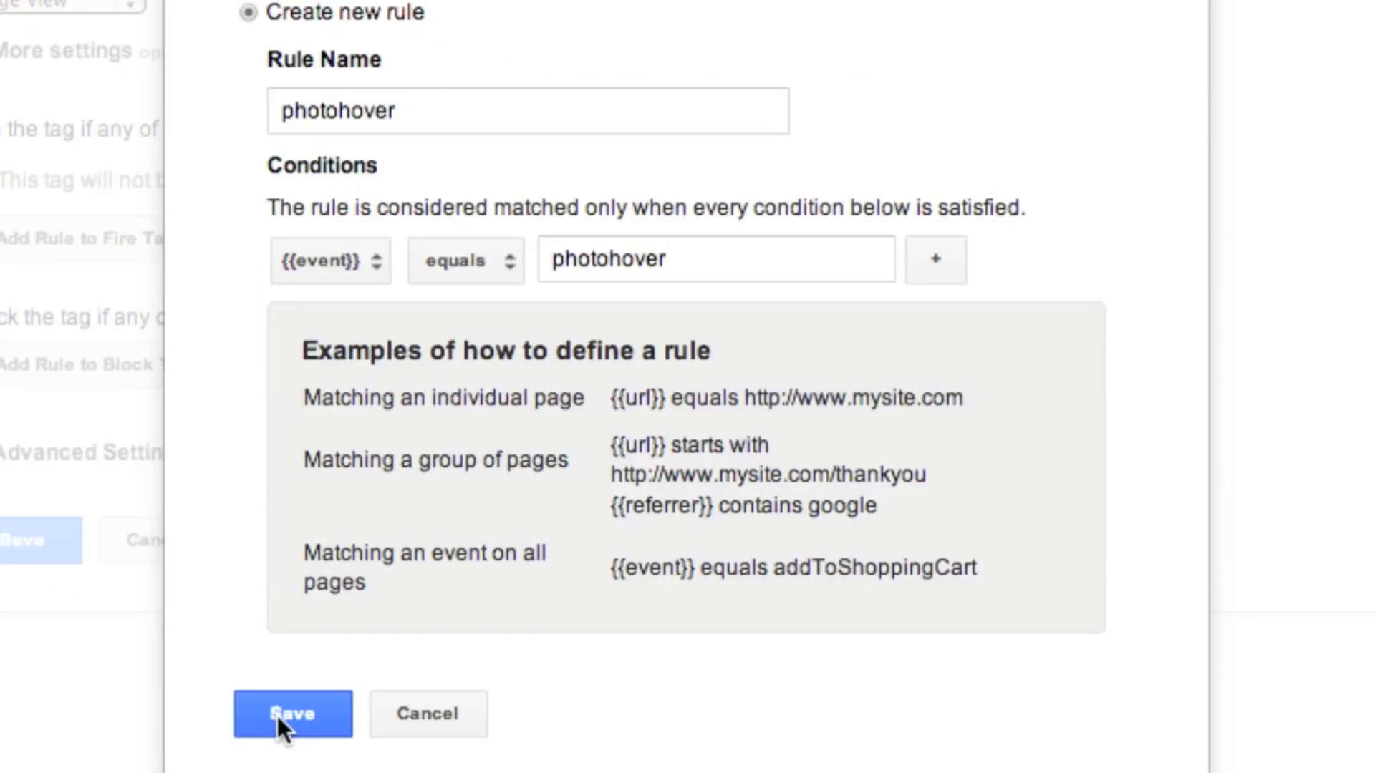
left_click(276, 713)
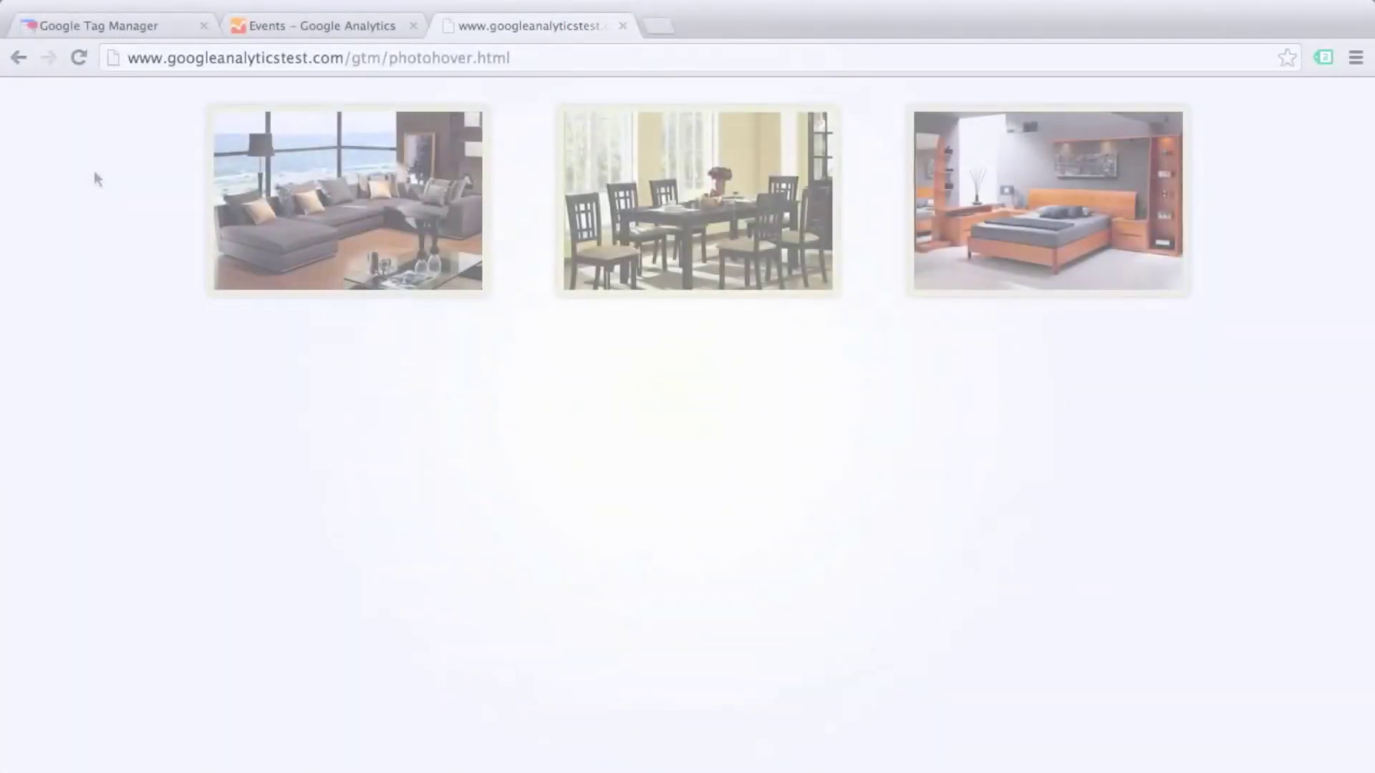
Preview the photos on photohover.html and open the photo category in the real-time Events report
mouse_move(332, 180)
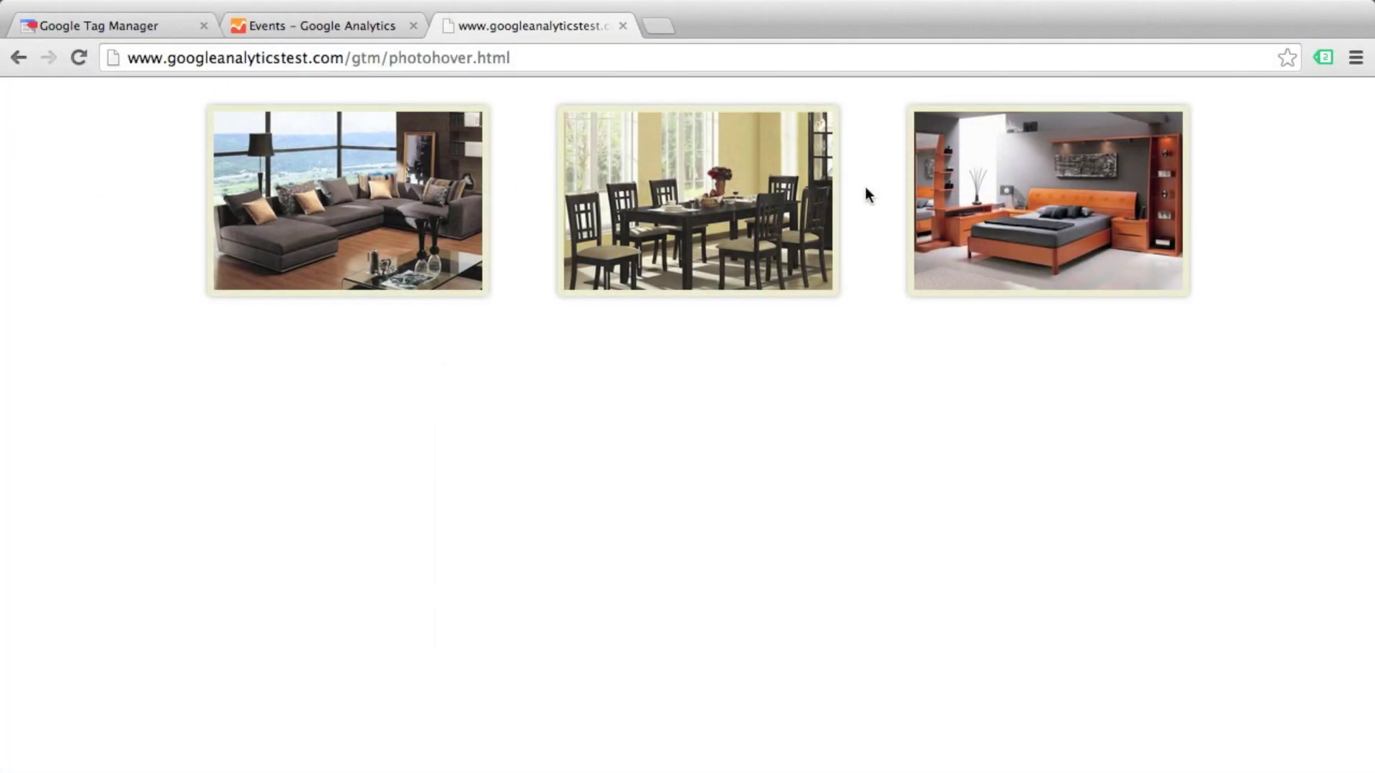
mouse_move(992, 183)
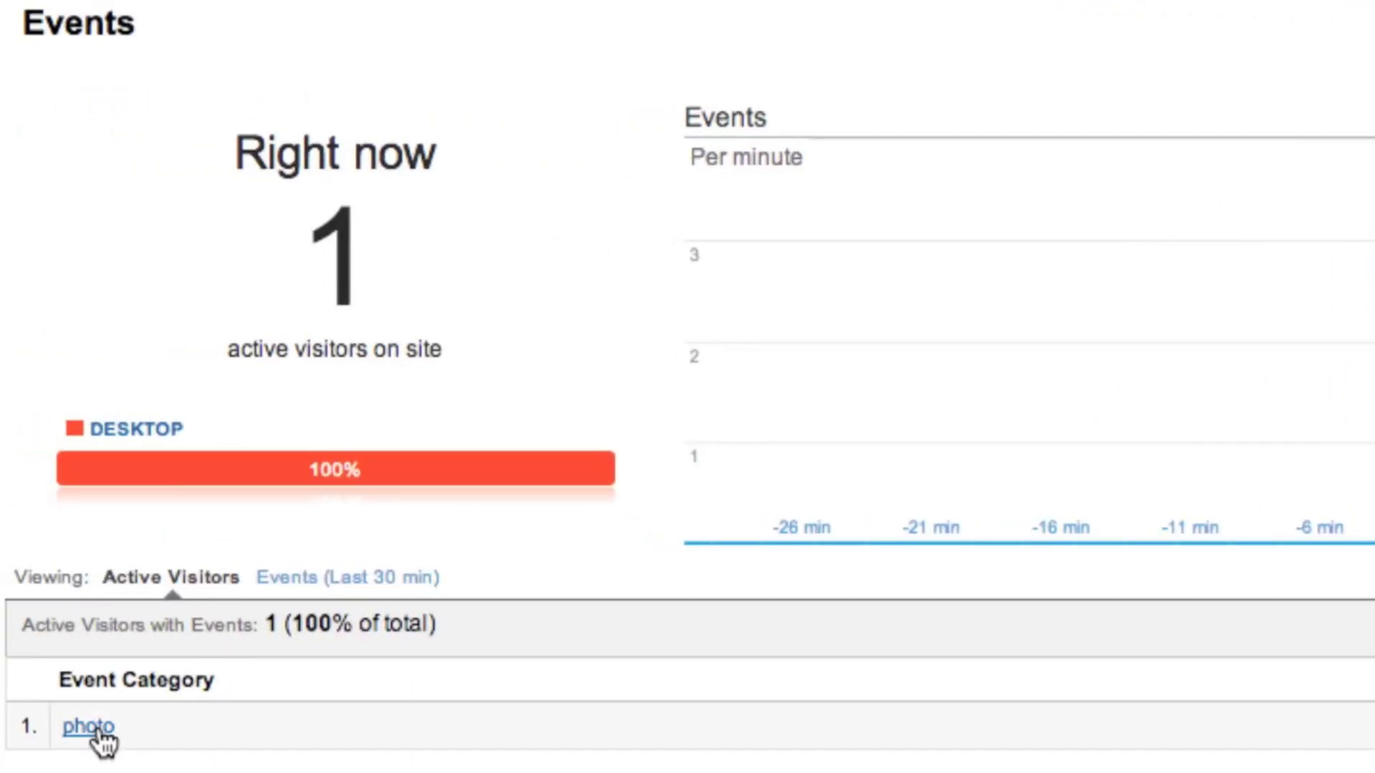
left_click(96, 729)
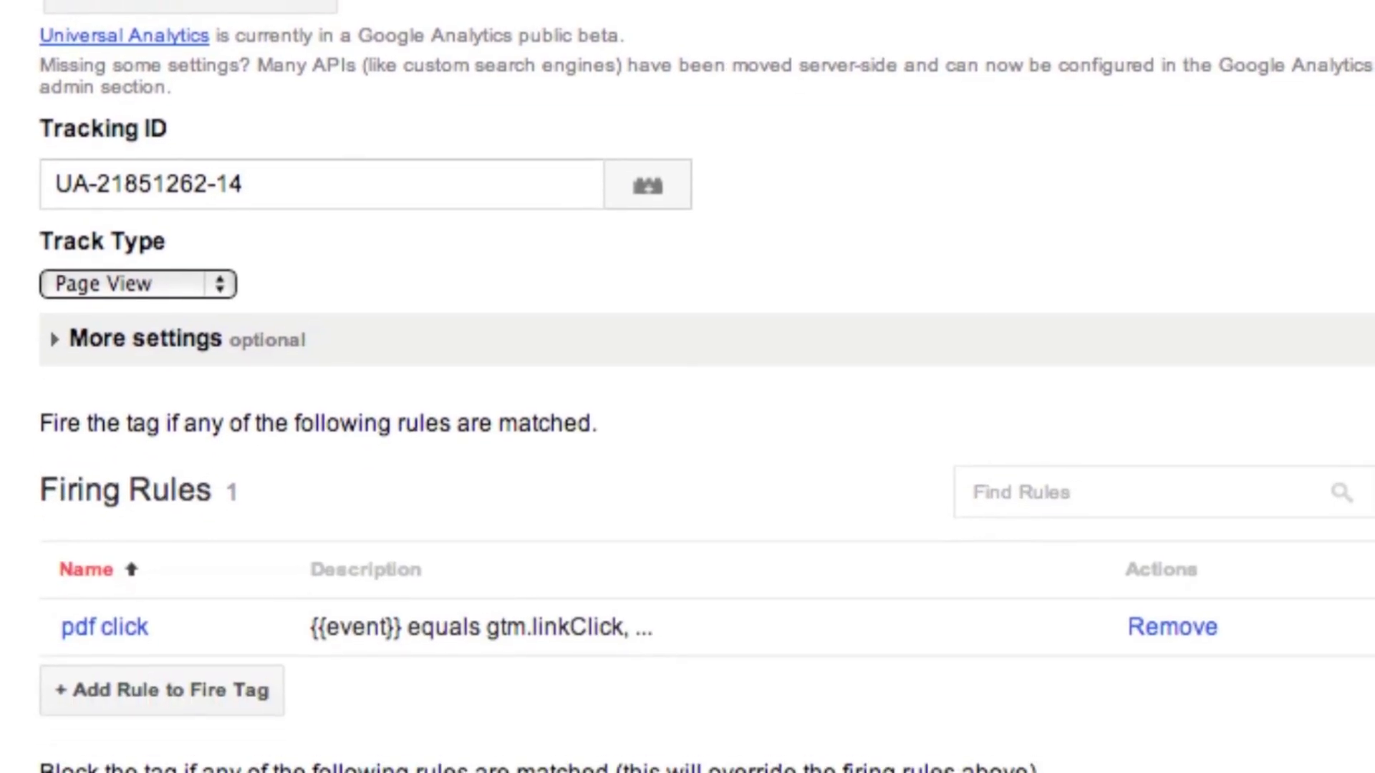
Examine the Page View tag's additional settings and pdf click rule, and follow the e-Book link on the PDF test page
left_click(53, 333)
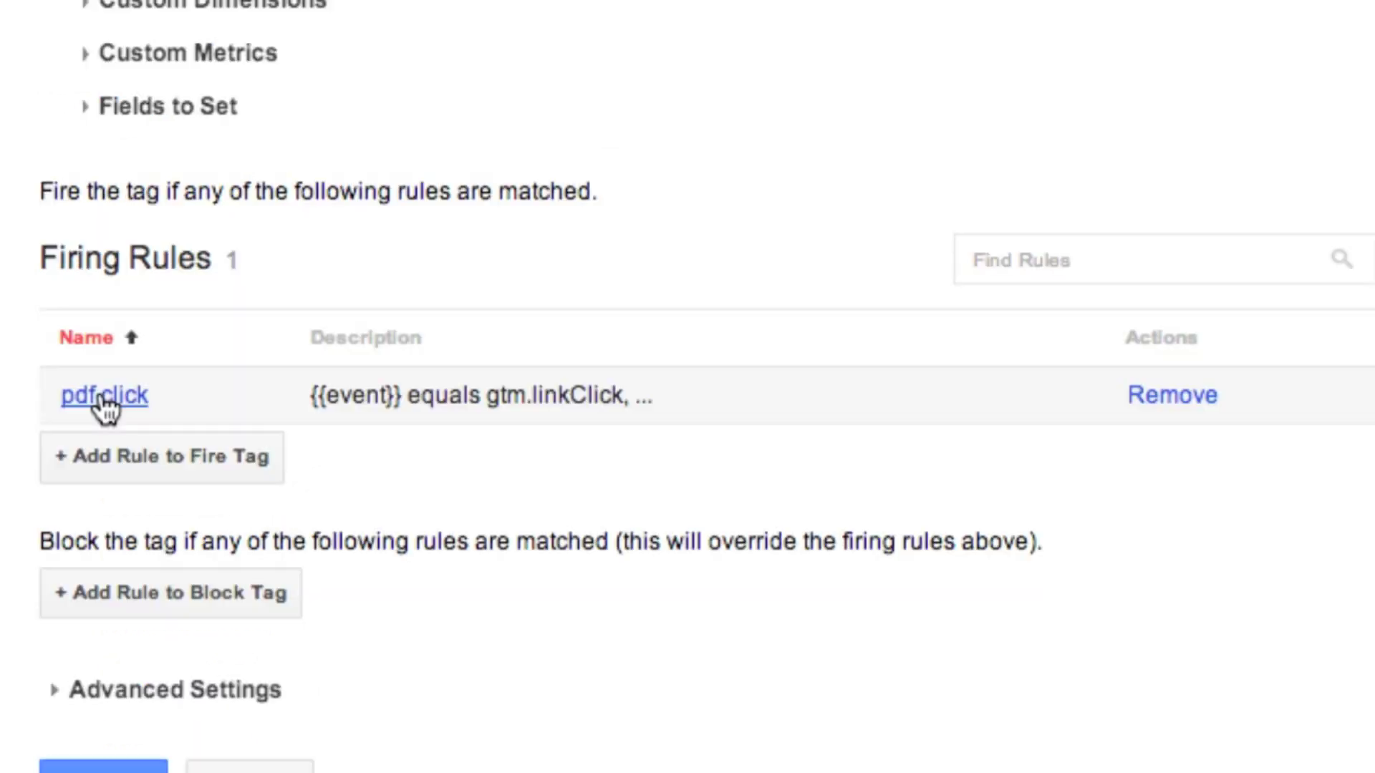
left_click(70, 396)
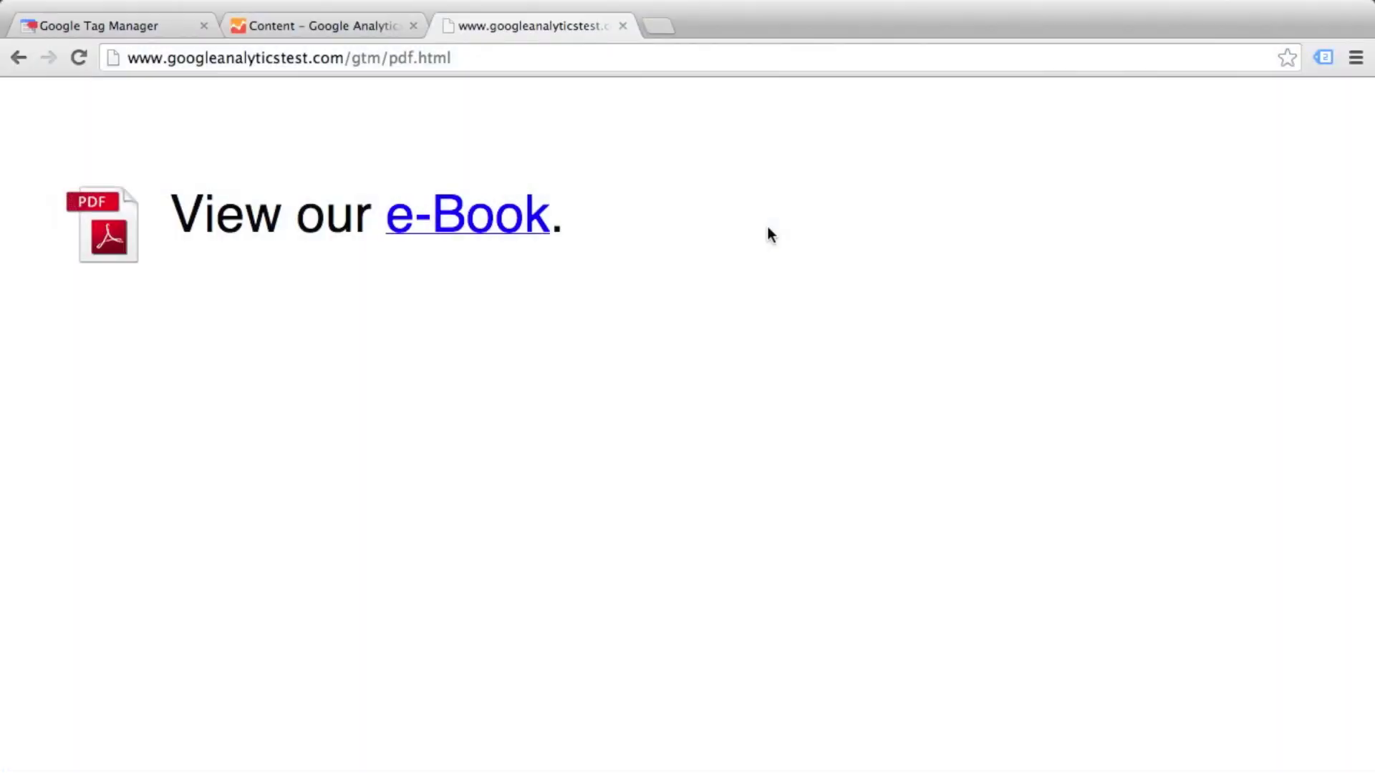
left_click(507, 222)
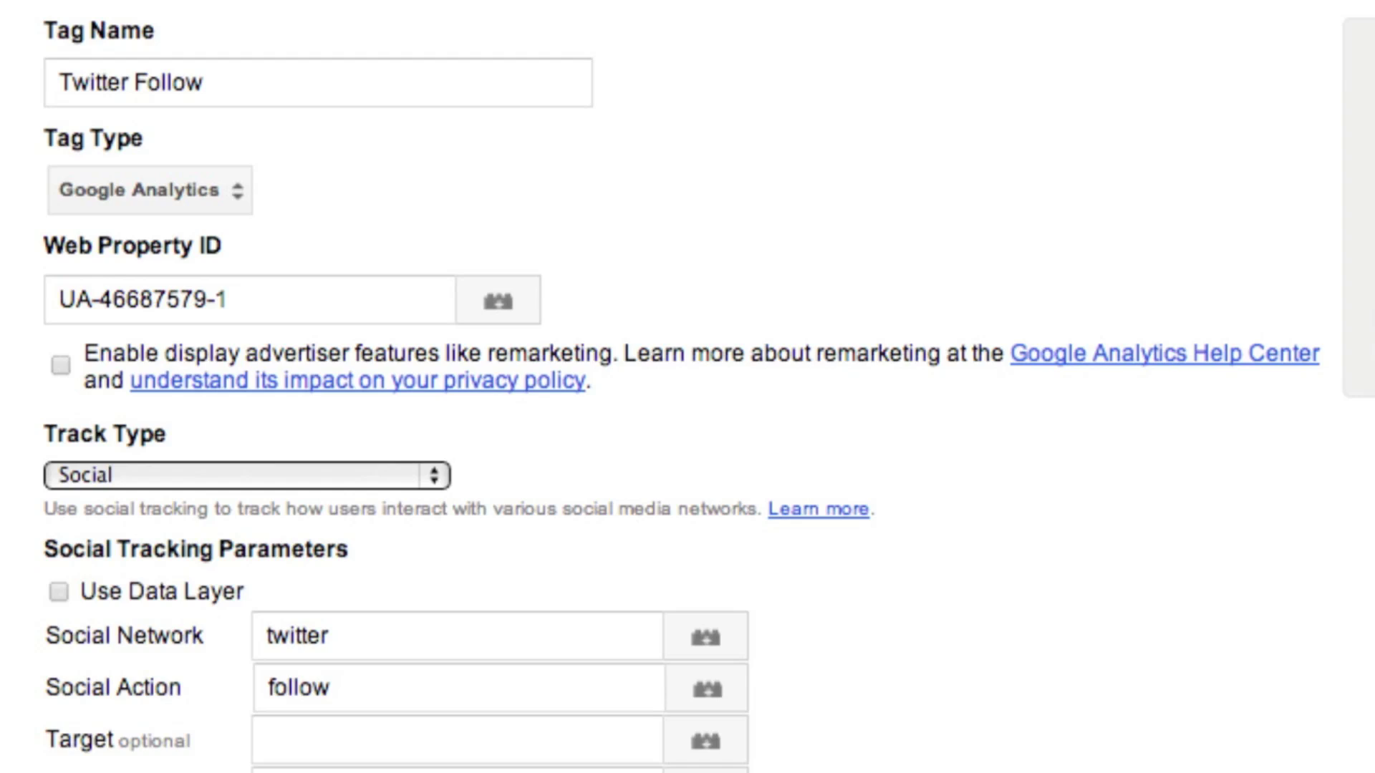
Open a new firing rule for the Twitter Follow social tracking tag
scroll(687, 386, "down", 5)
left_click(222, 599)
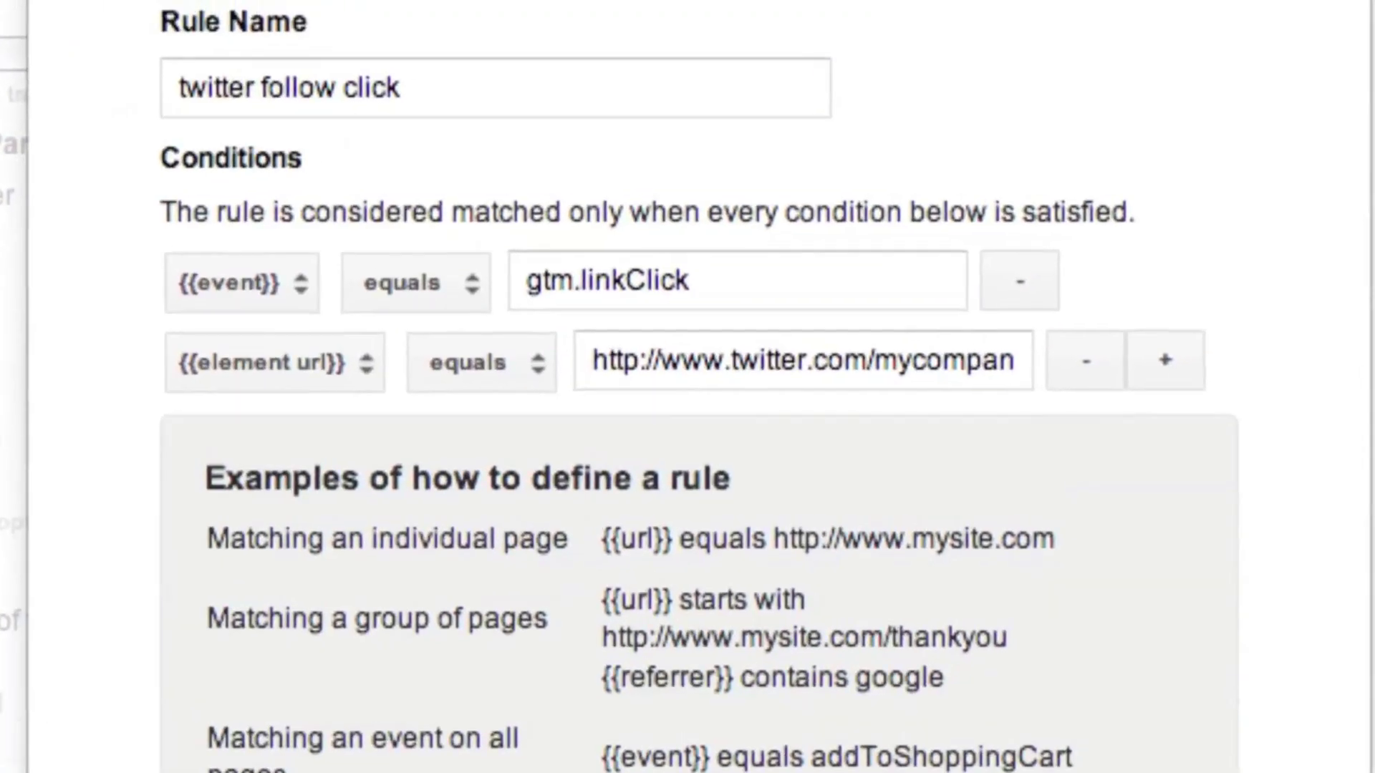